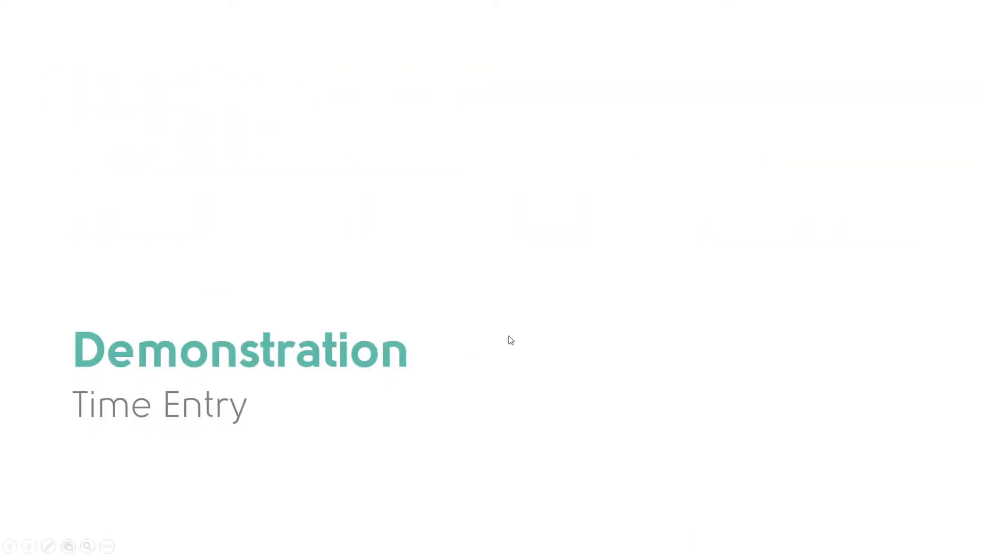
- End the slideshow, switch to the TEDI5 timesheet in the remote session, and show the details of the Administration Banked Time line
key("Escape")
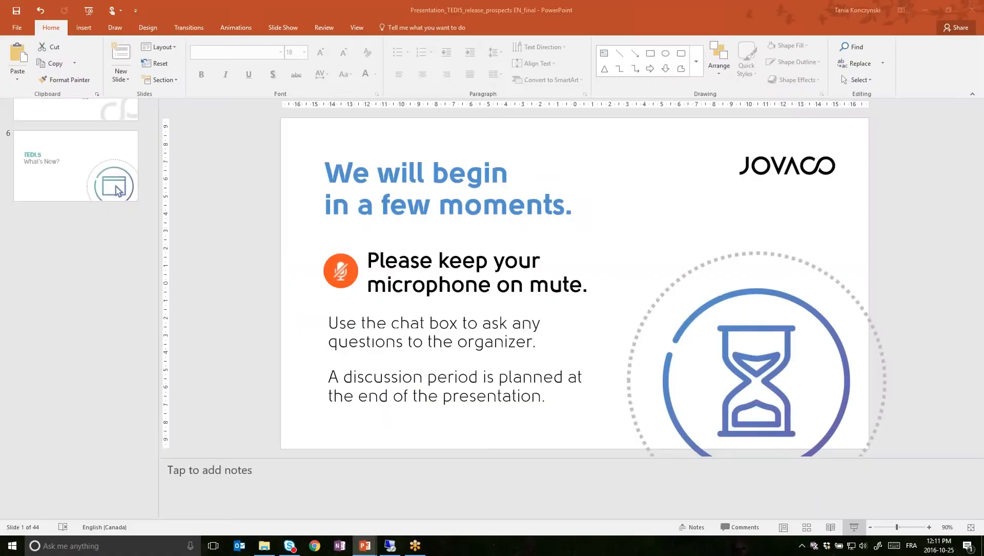
left_click(390, 546)
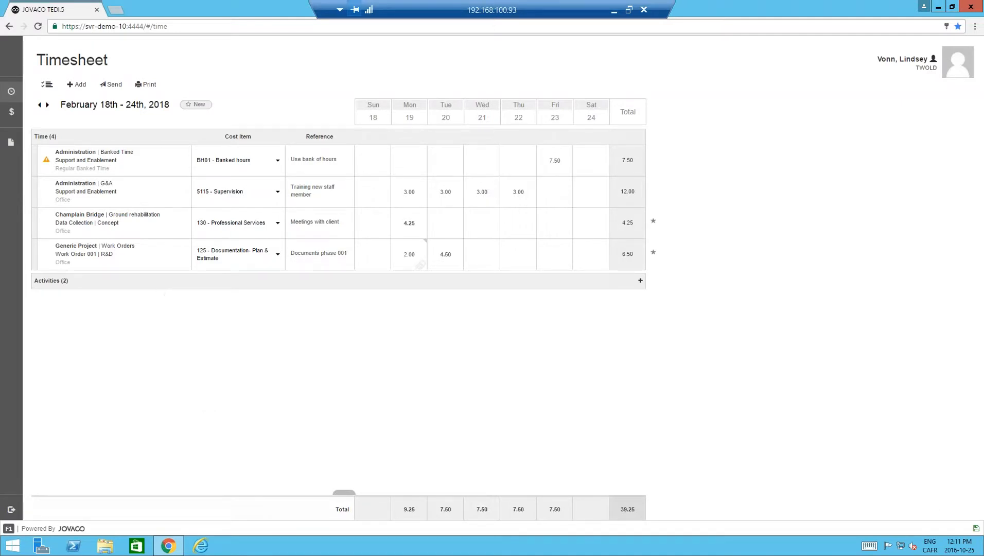
left_click(123, 169)
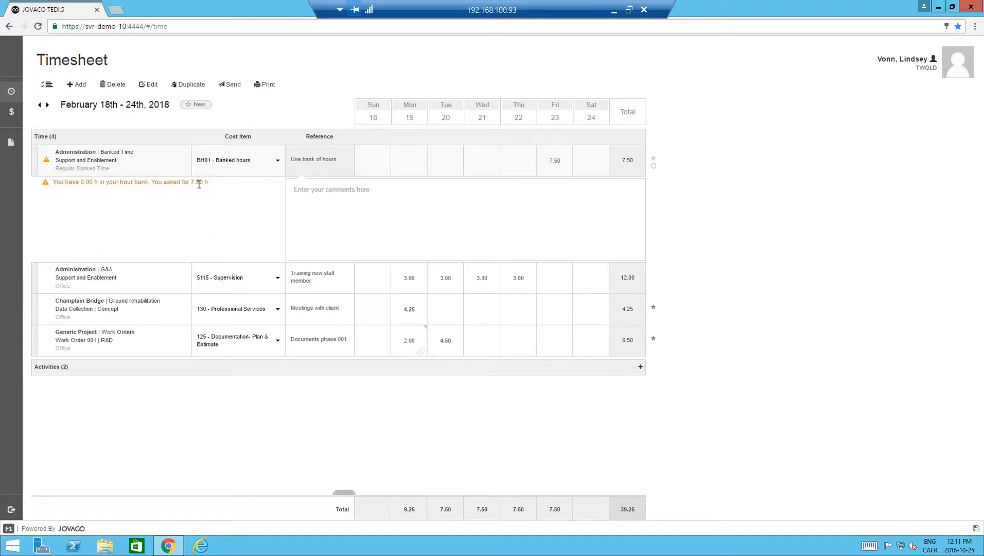
- Add two time lines to the timesheet from the Administration PTO favorite
left_click(77, 85)
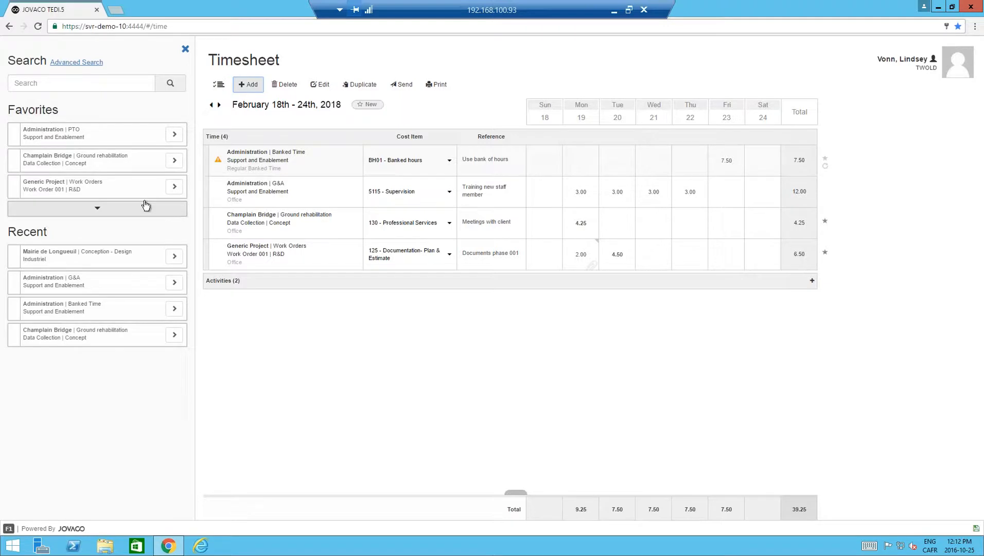
left_click(176, 136)
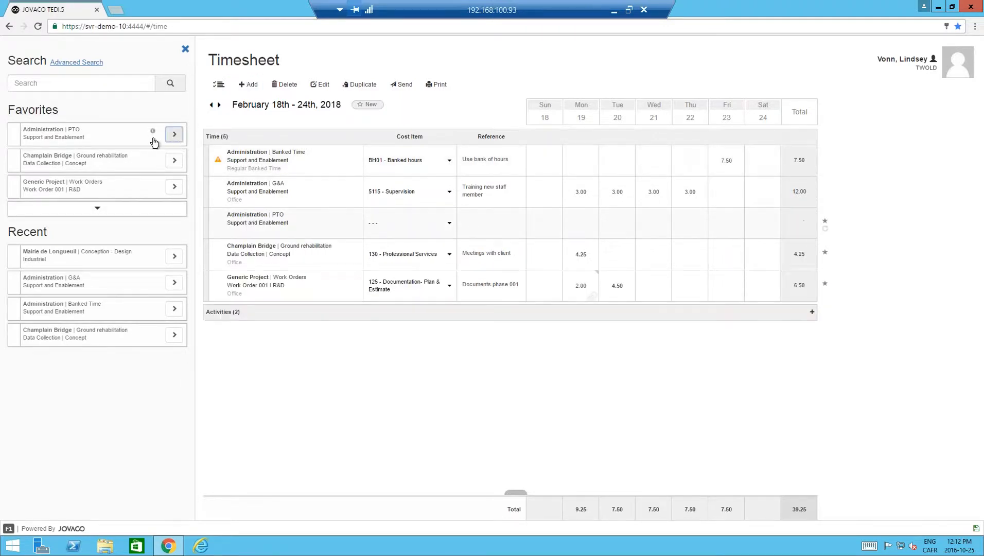
left_click_drag(159, 146, 405, 347)
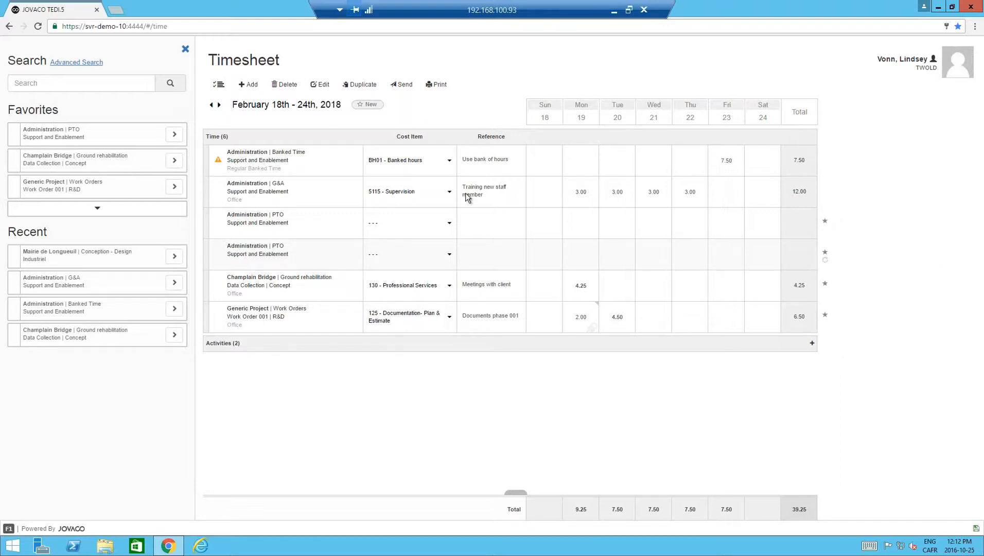
- Set a new PTO line's cost item to AS10 - Vacation and enter "day off" as its reference
left_click(448, 224)
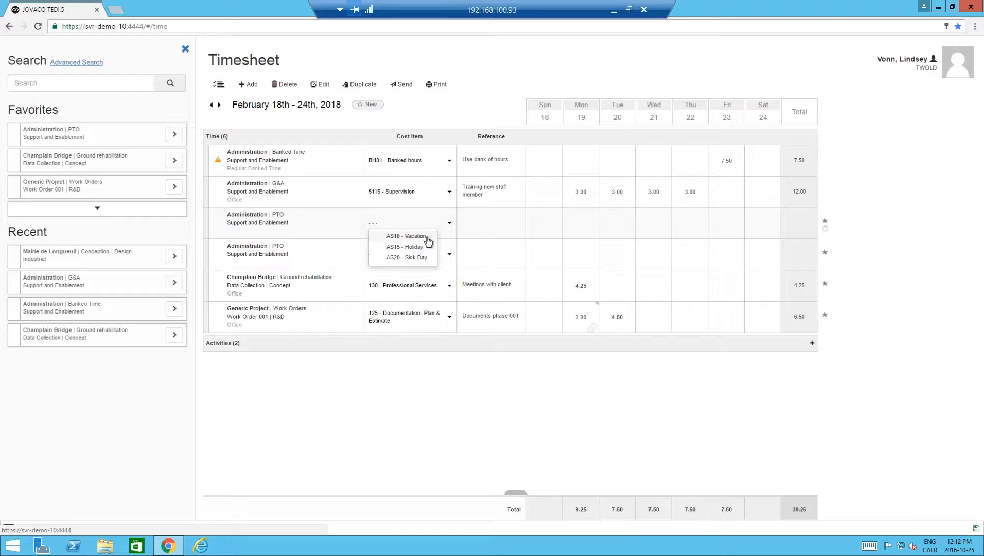
left_click(406, 236)
left_click(478, 253)
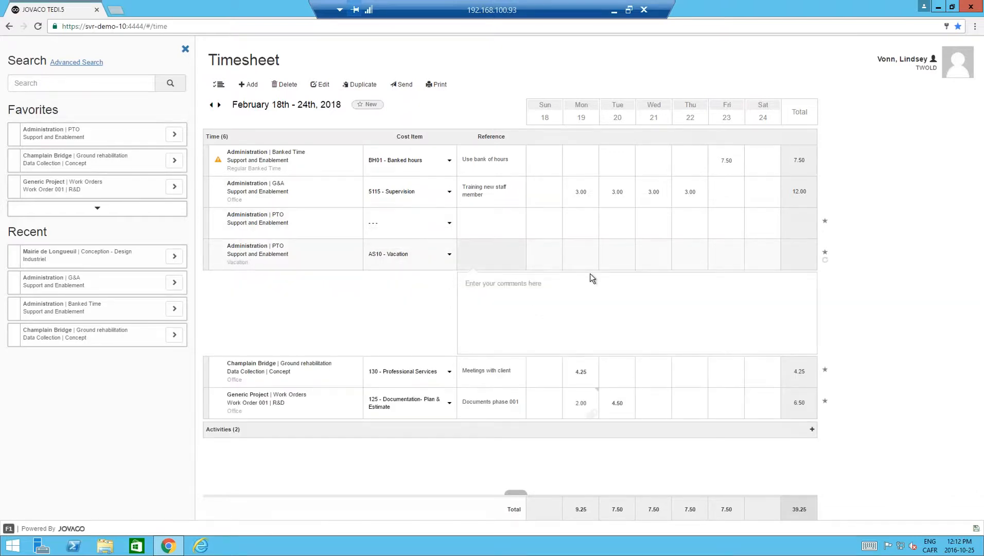
type("day off")
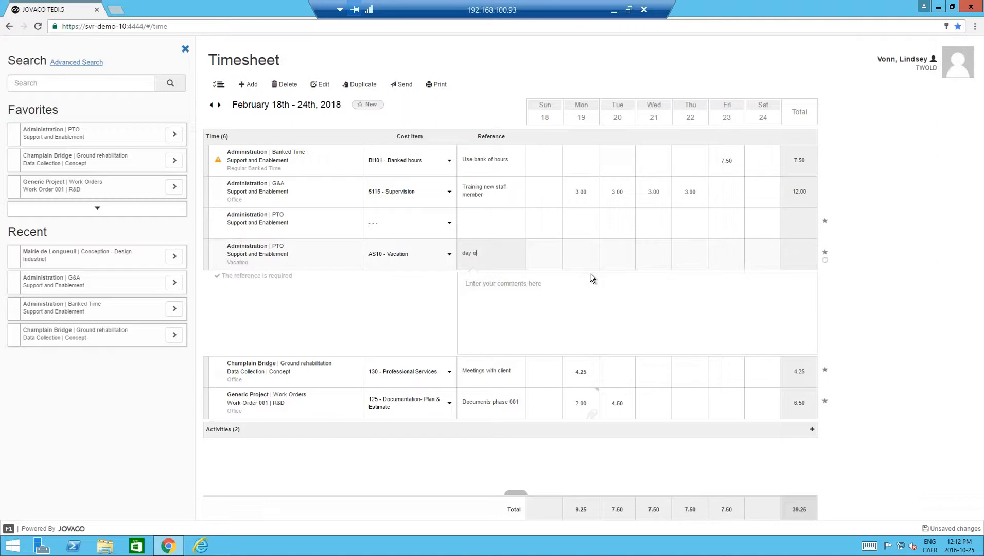
- Enter 7.5 hours for Friday the 23rd on the vacation line
key("Tab")
key("Tab")
key("Tab")
key("Tab")
key("Tab")
key("Tab")
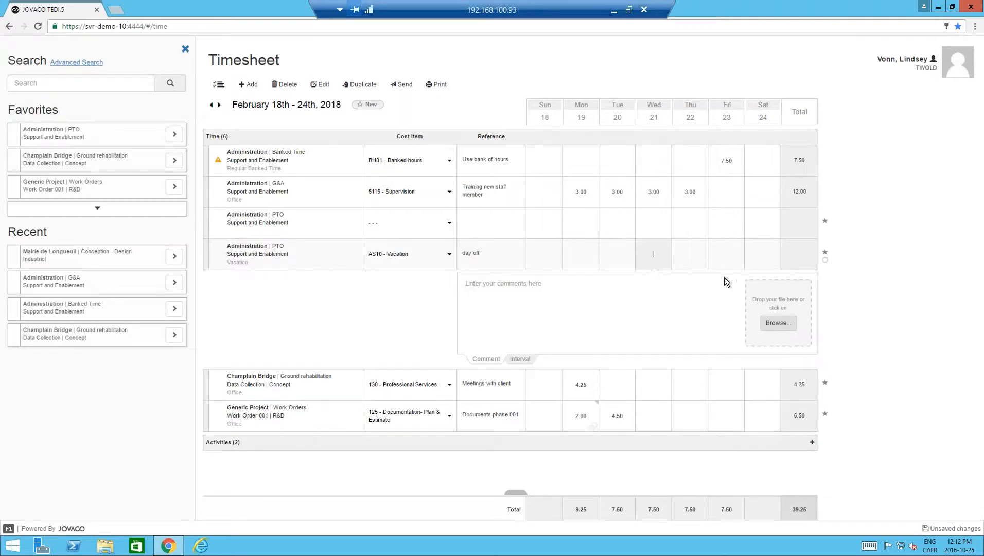
type("7.5")
key("Tab")
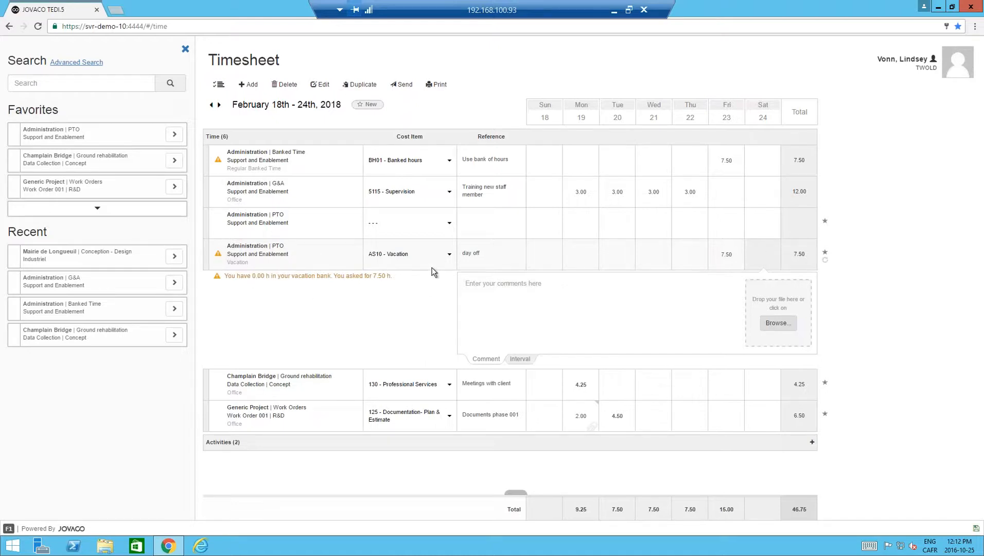
- Add the comment "Please give me the time off :)" to the vacation line's Saturday the 24th entry
left_click(596, 344)
type("Please give me l")
type("he time off :)")
- Examine the comment and attached cat image on the Generic Project line's Monday the 19th entry, and close the image
left_click(586, 426)
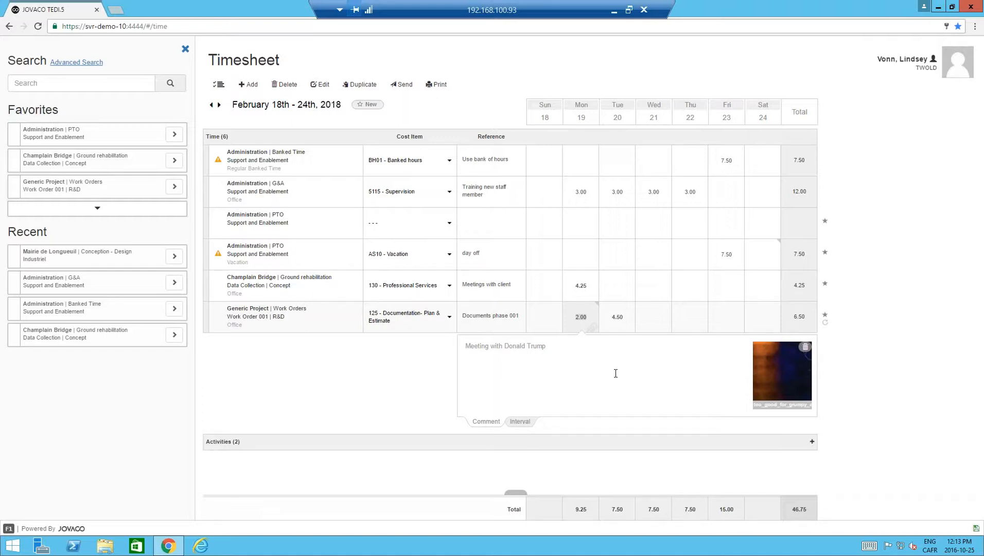
left_click(781, 374)
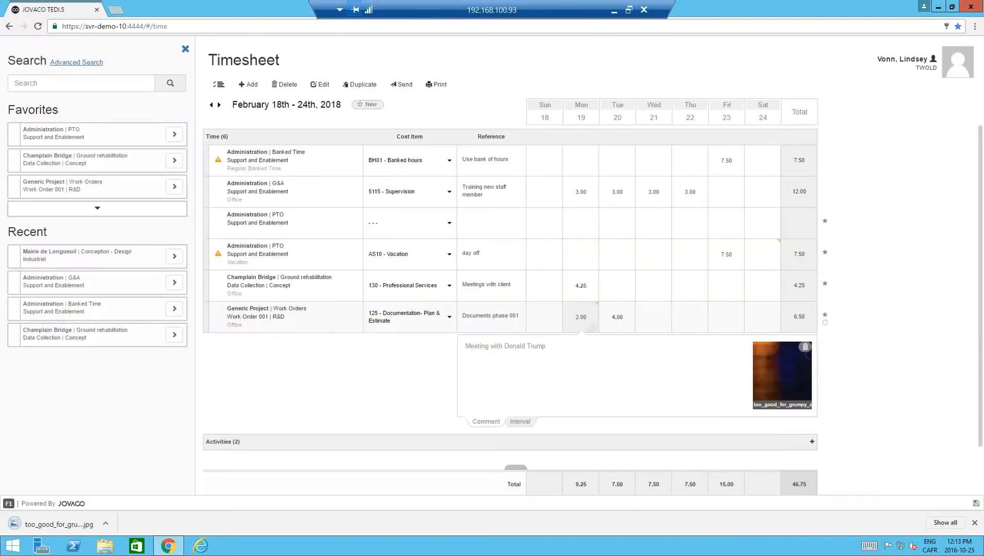
left_click(55, 523)
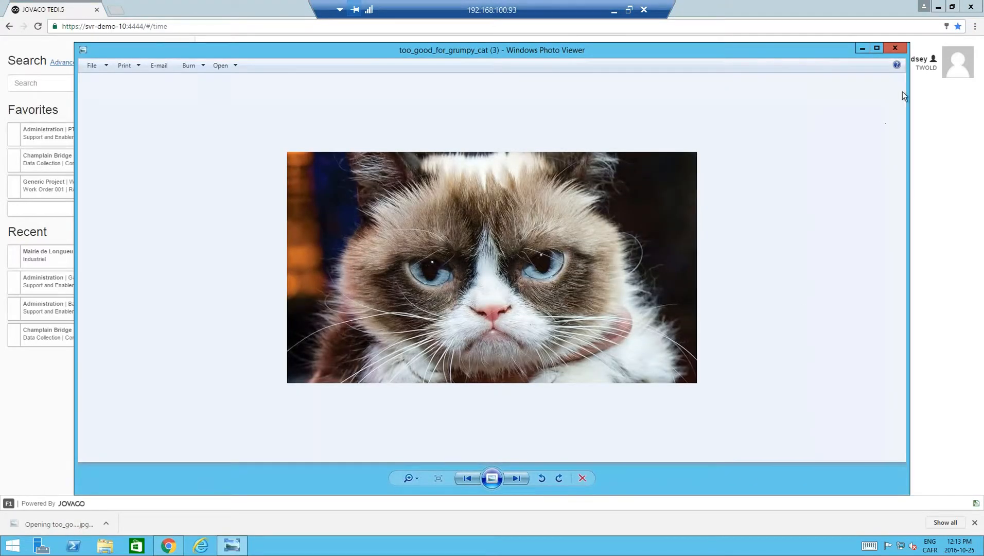
left_click(895, 48)
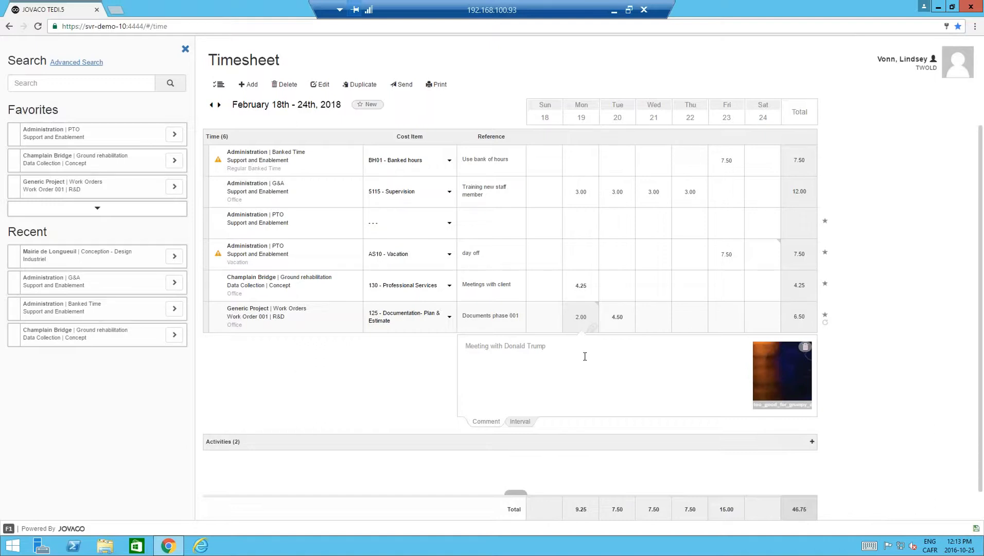
- Add an interval described as "Analysis" to the Champlain Bridge line for Wednesday the 21st
left_click(657, 290)
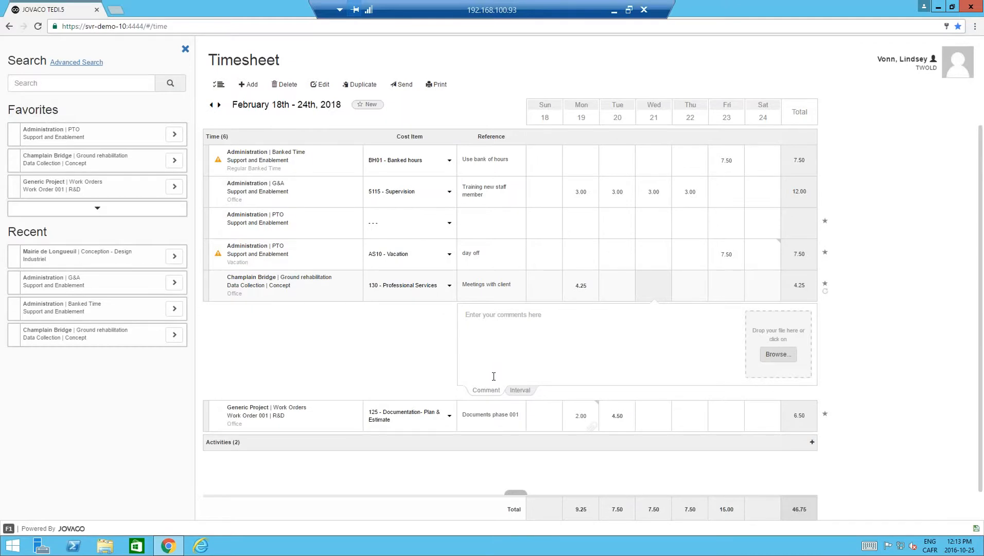
left_click(519, 389)
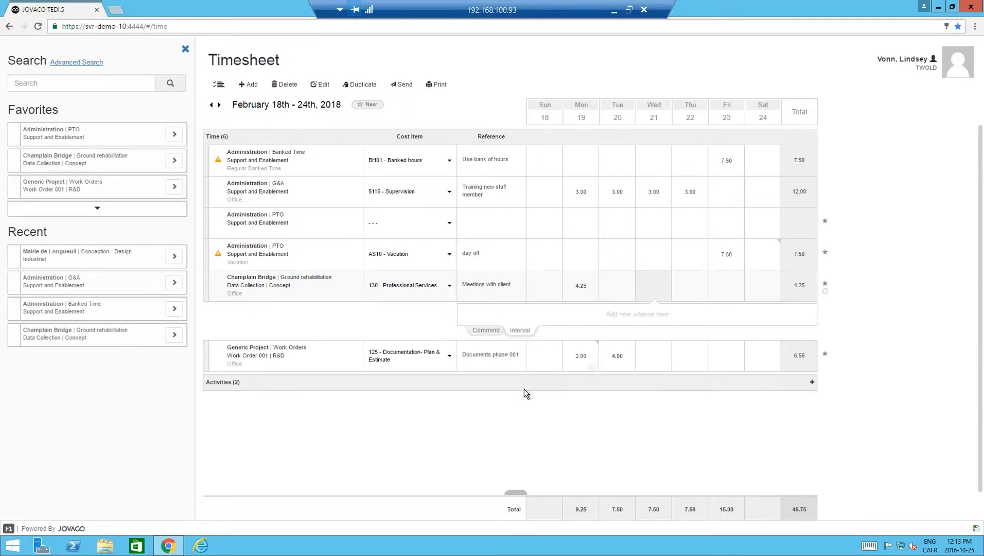
left_click(652, 323)
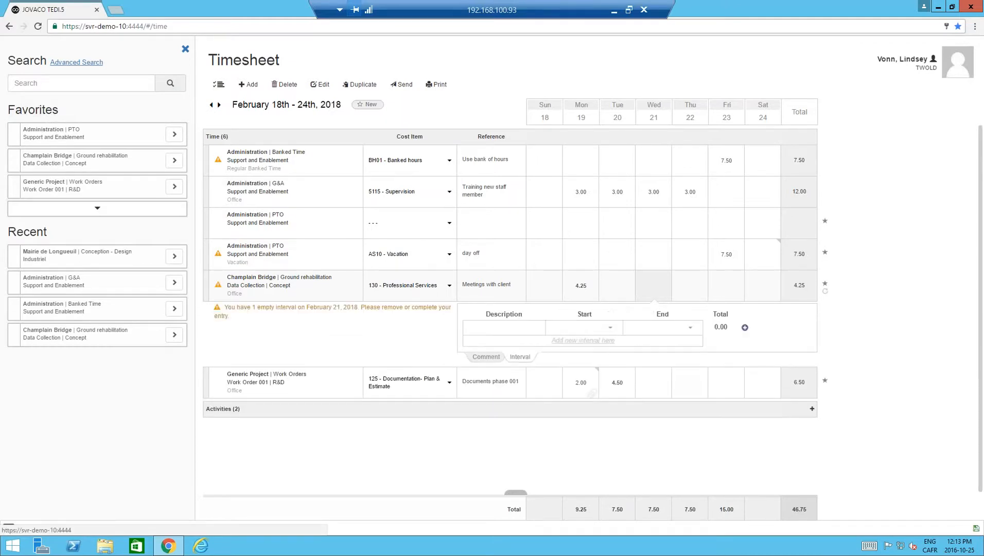
left_click(487, 328)
type("Analysi")
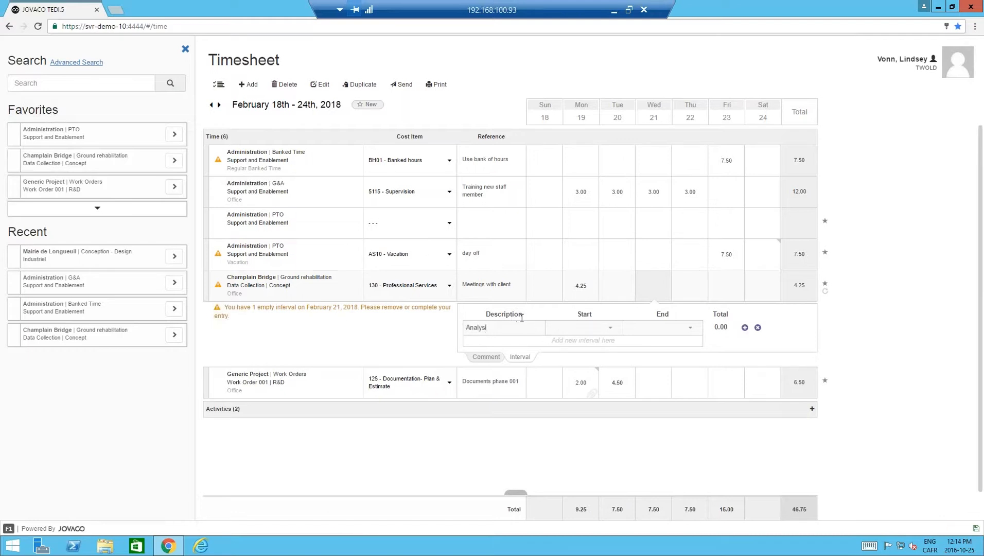
type("s")
- Set the Analysis interval to start at 12:00 pm and end at the current time
left_click(610, 328)
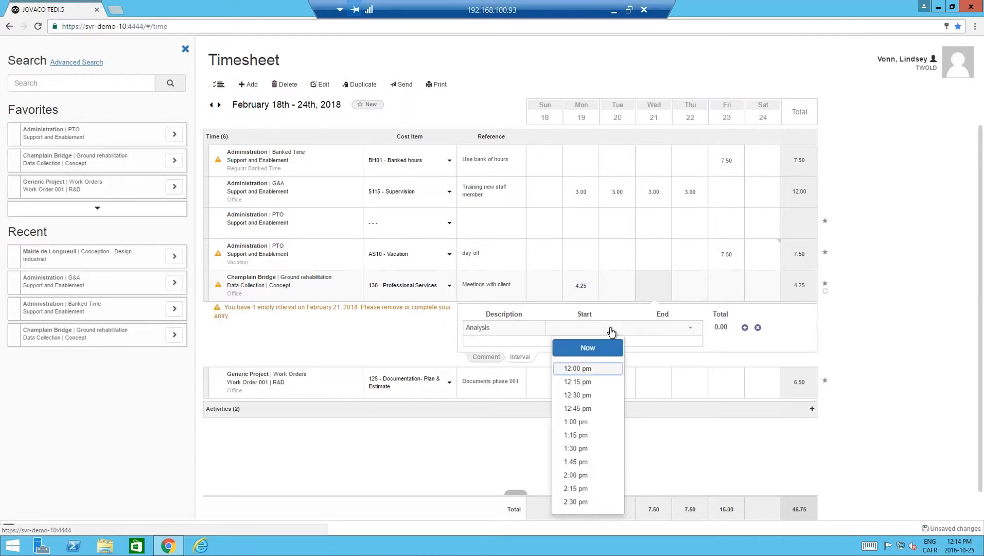
left_click(578, 369)
left_click(690, 327)
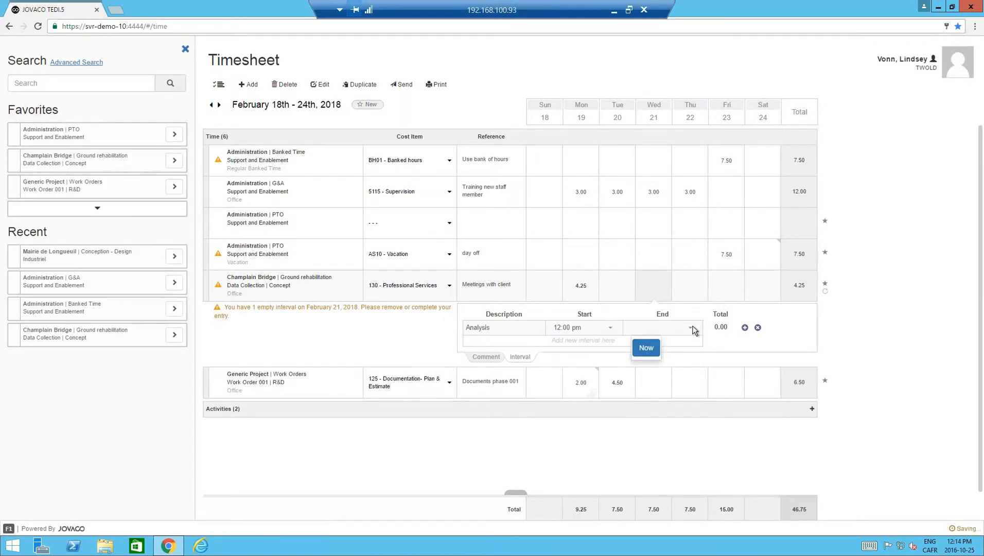
left_click(667, 348)
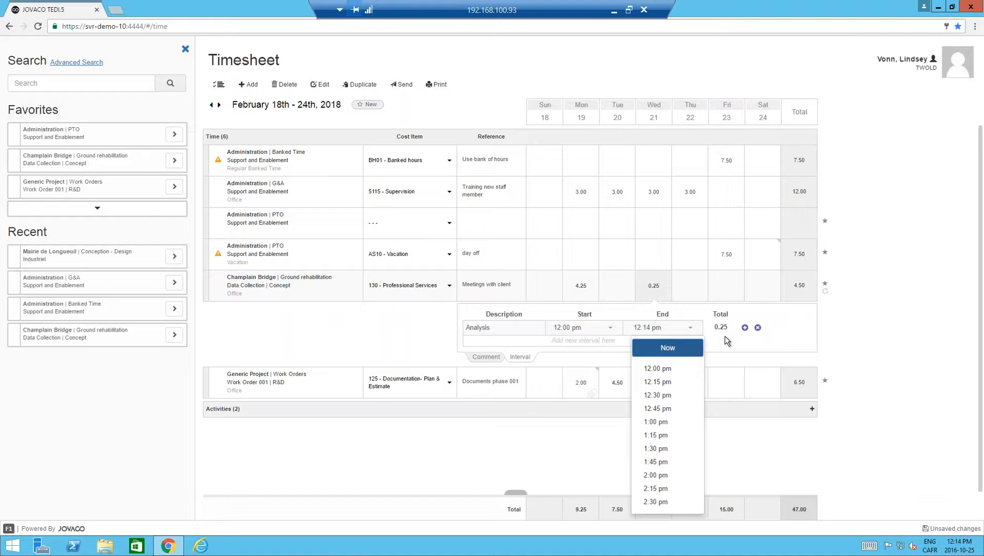
- Add a second interval described as "Meeting" that ends at 1:00 pm, and close the entry's details
left_click(744, 328)
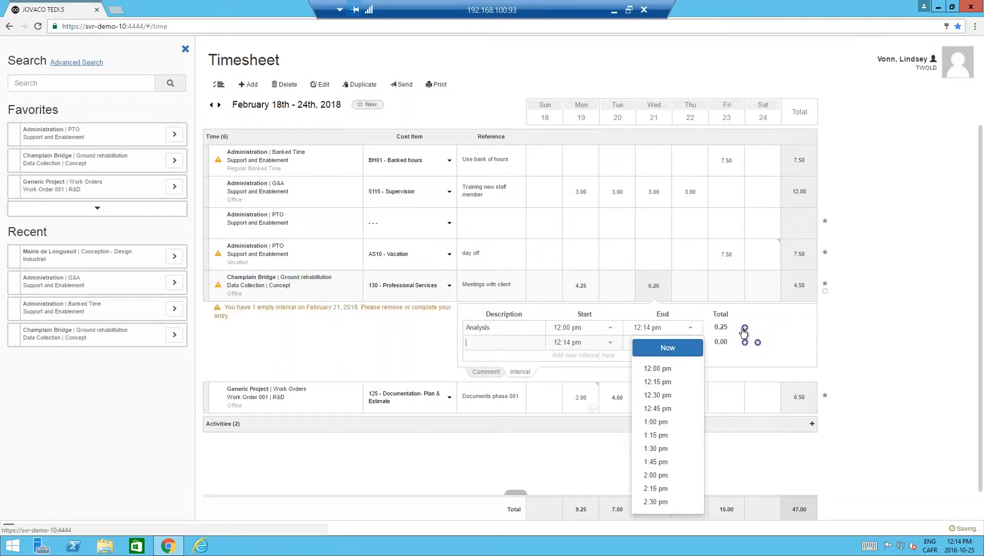
left_click(492, 339)
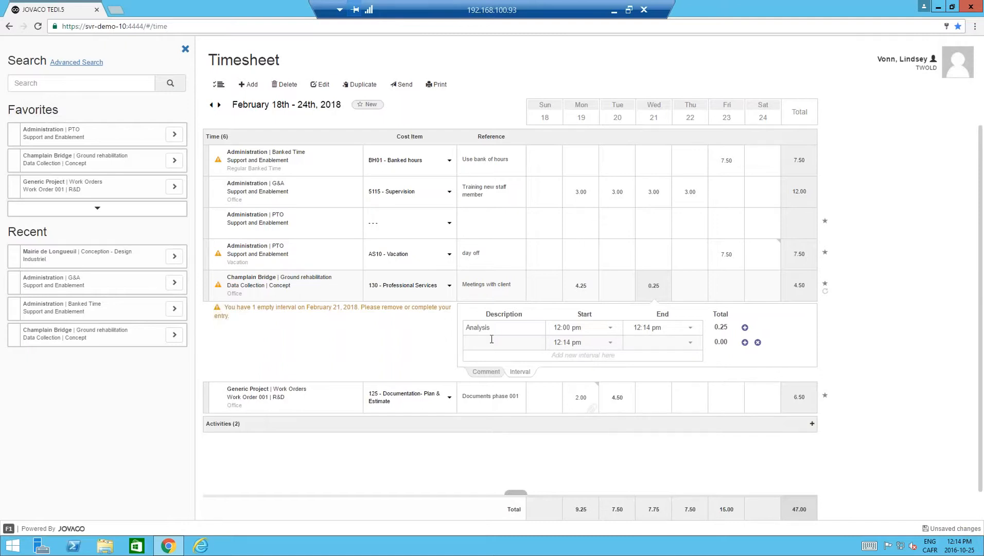
type("Meeting")
key("Tab")
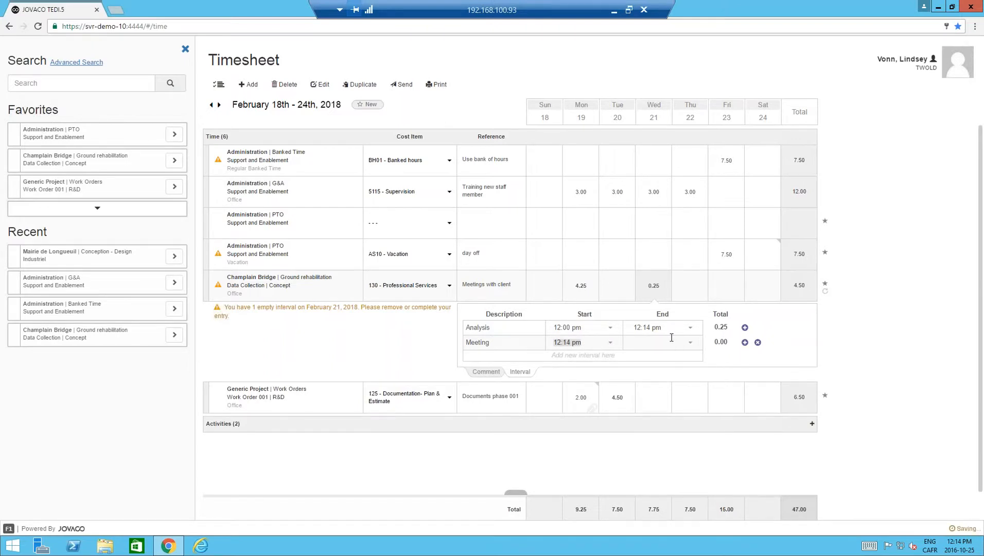
left_click(698, 348)
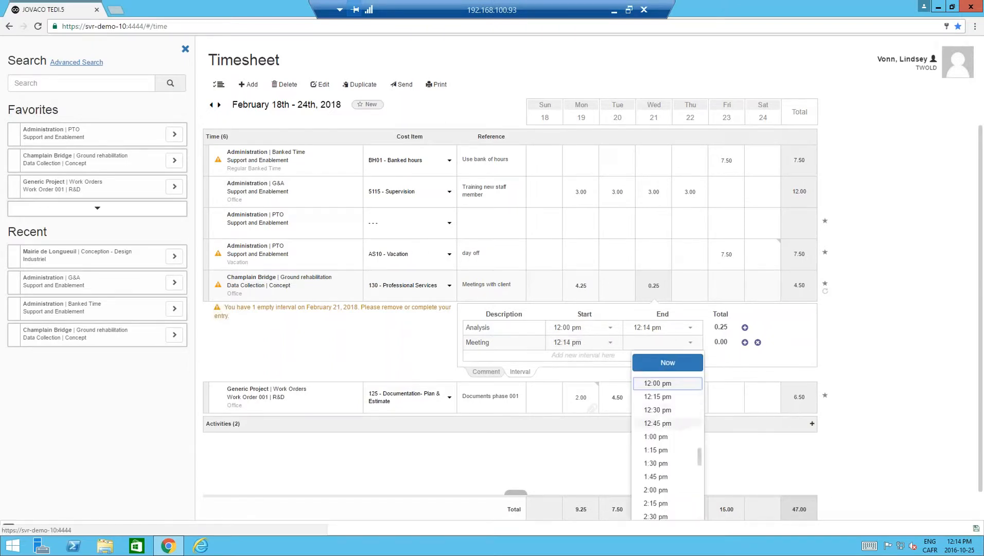
left_click(664, 437)
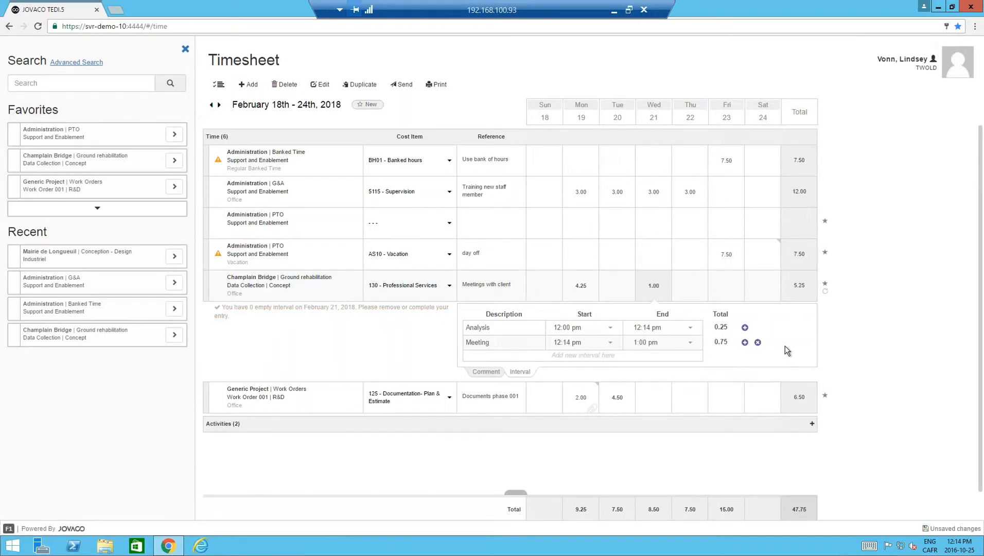
left_click(893, 368)
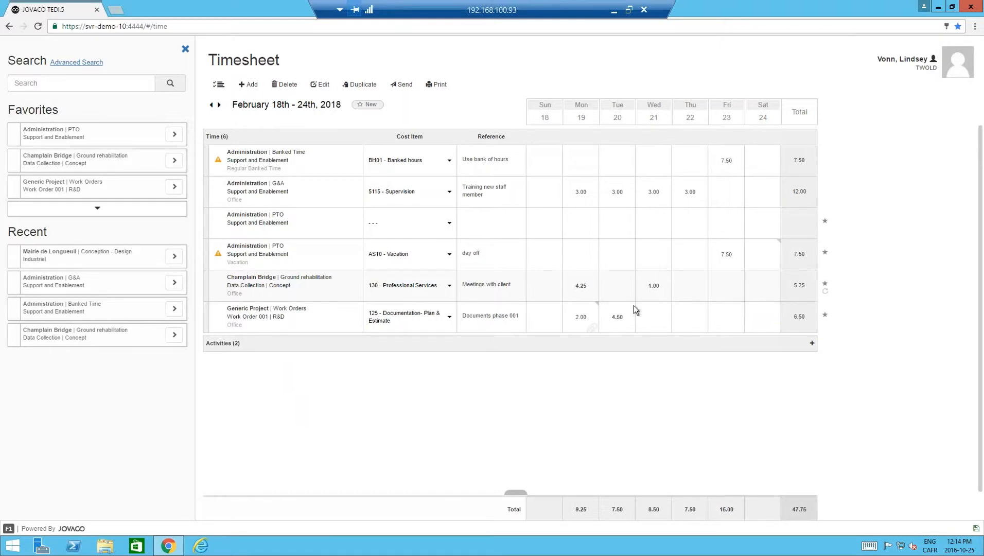
- Show the In/Out row and record Monday the 19th's morning period from 12:00 pm to 2:00 pm
left_click(517, 492)
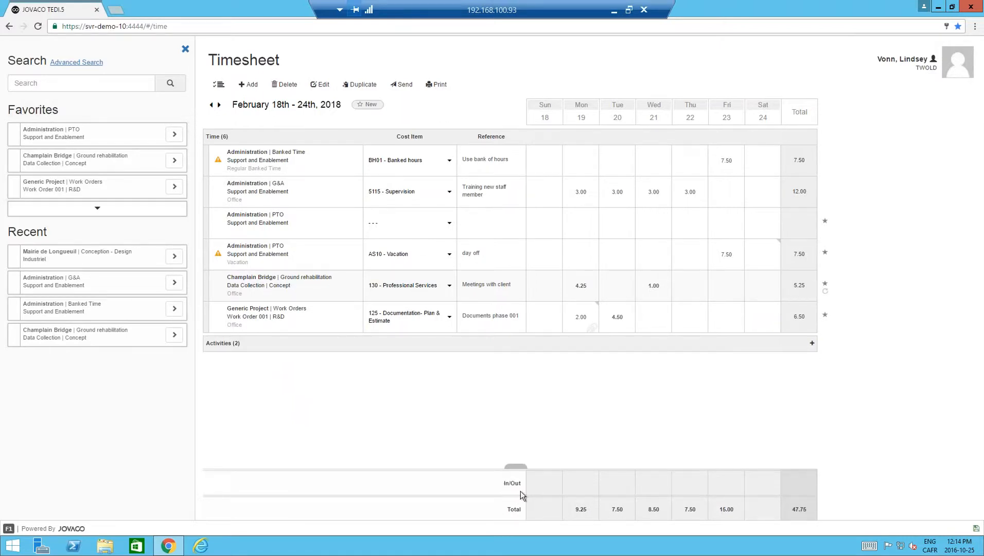
left_click(576, 484)
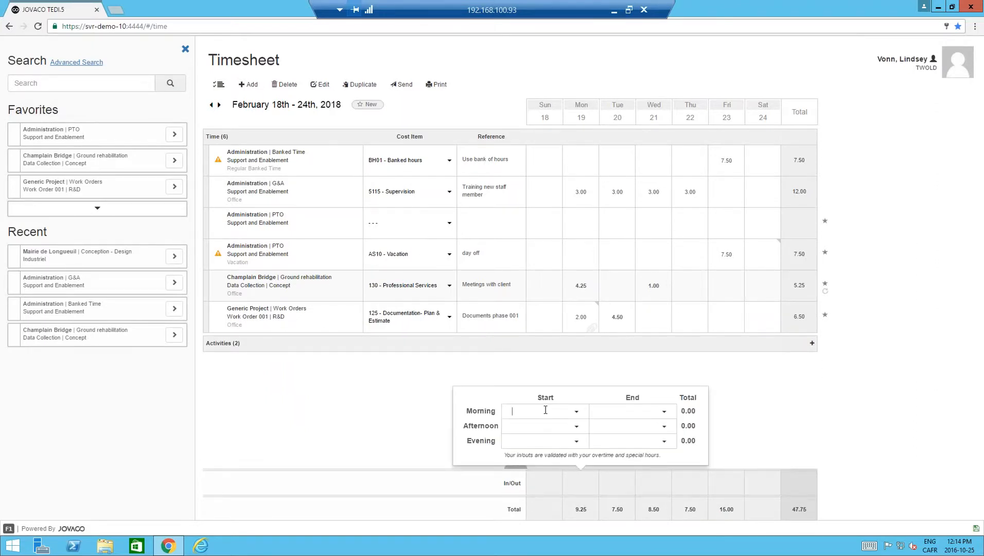
left_click(576, 411)
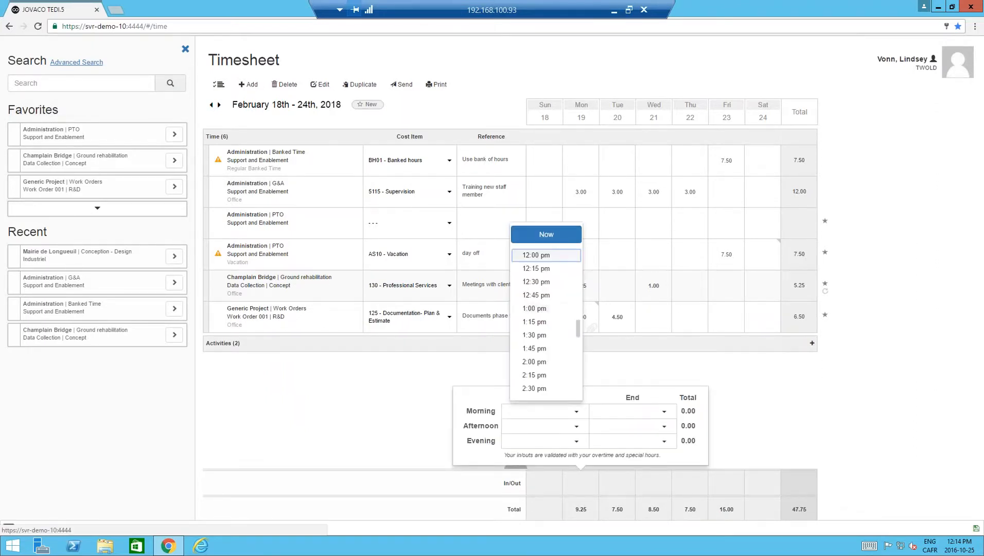
left_click(533, 255)
left_click(663, 411)
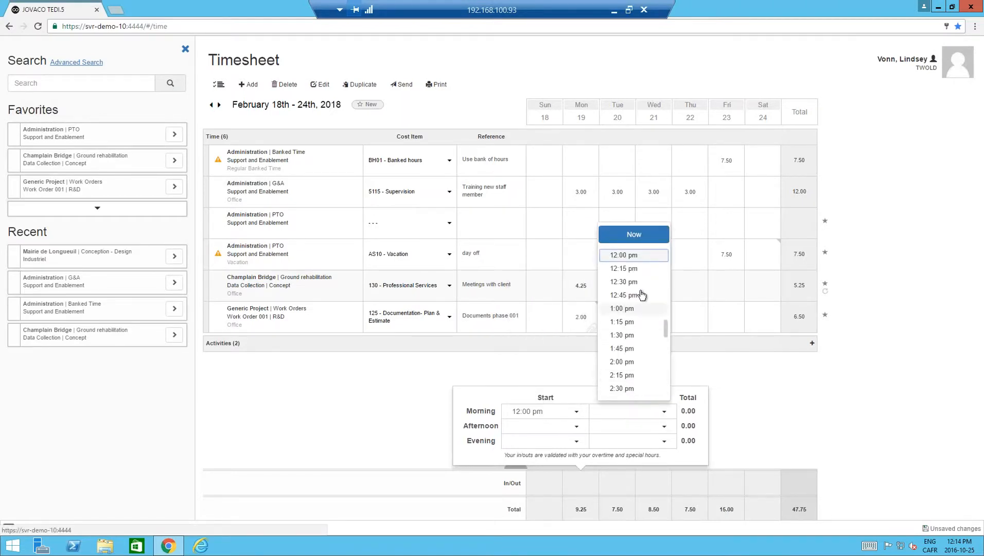
left_click_drag(666, 331, 665, 355)
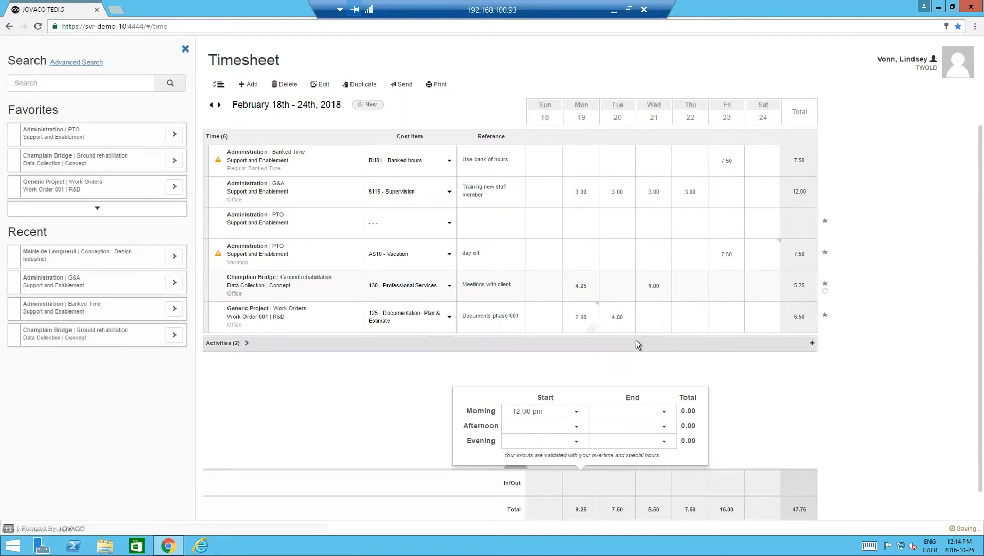
left_click(664, 411)
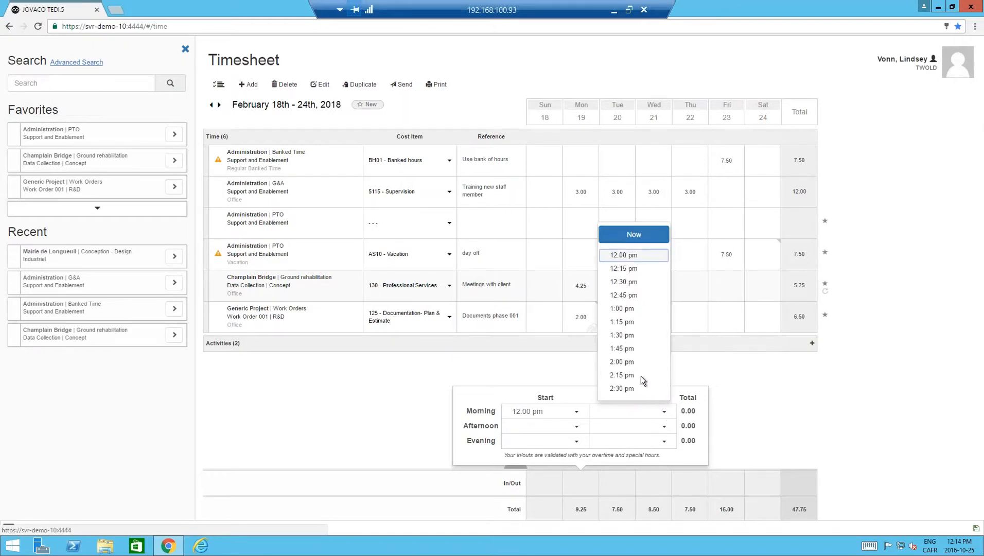
left_click(630, 362)
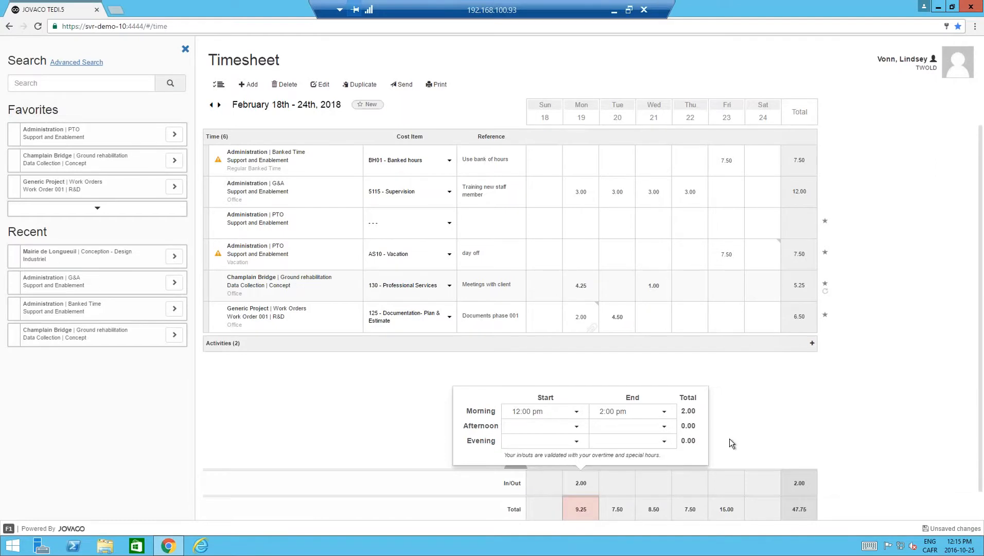
- Add the Kizan demo items 117 - Overview Presentation and 125 - Documentation- Plan & Estimate as timesheet lines through Advanced Search, and close the search
mouse_move(580, 509)
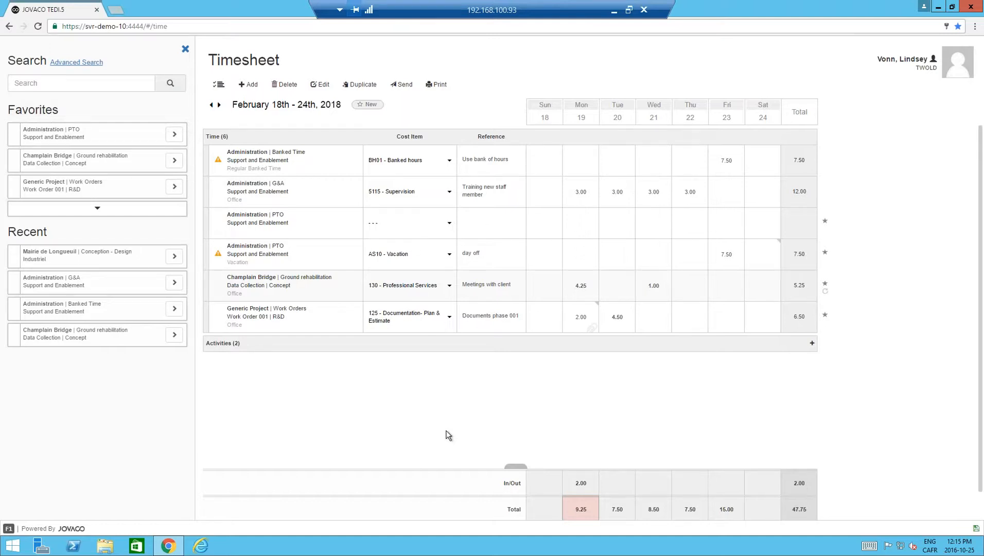
left_click(79, 64)
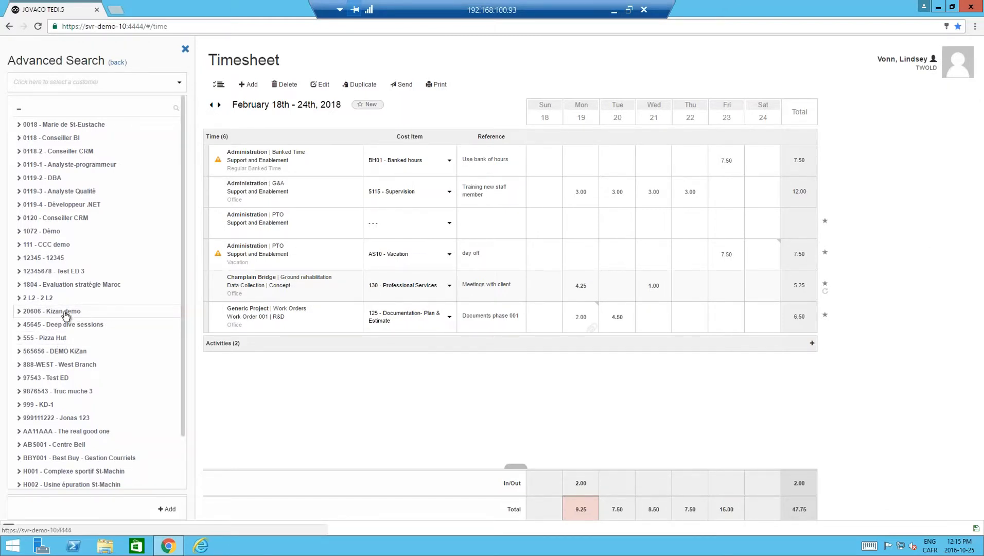
left_click(19, 311)
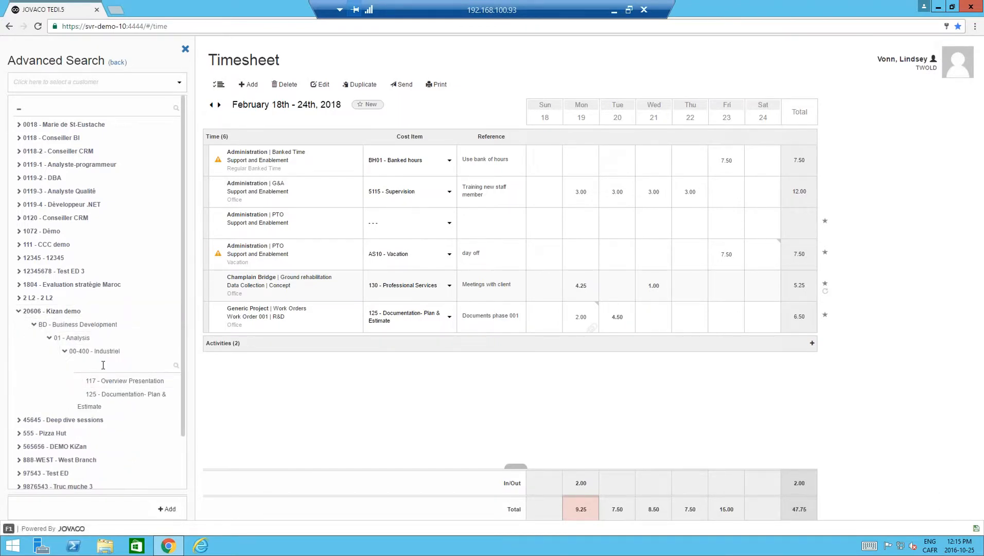
left_click(81, 382)
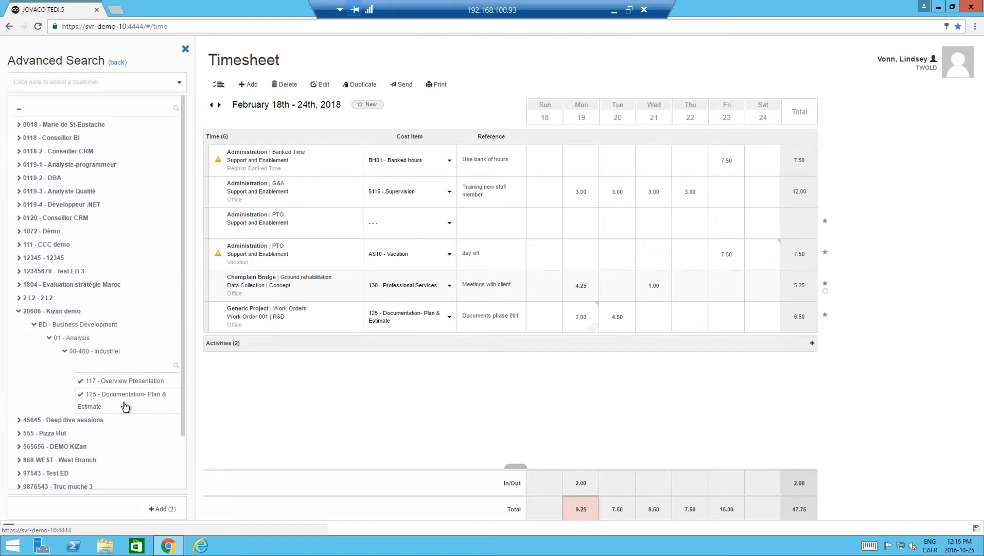
left_click(157, 509)
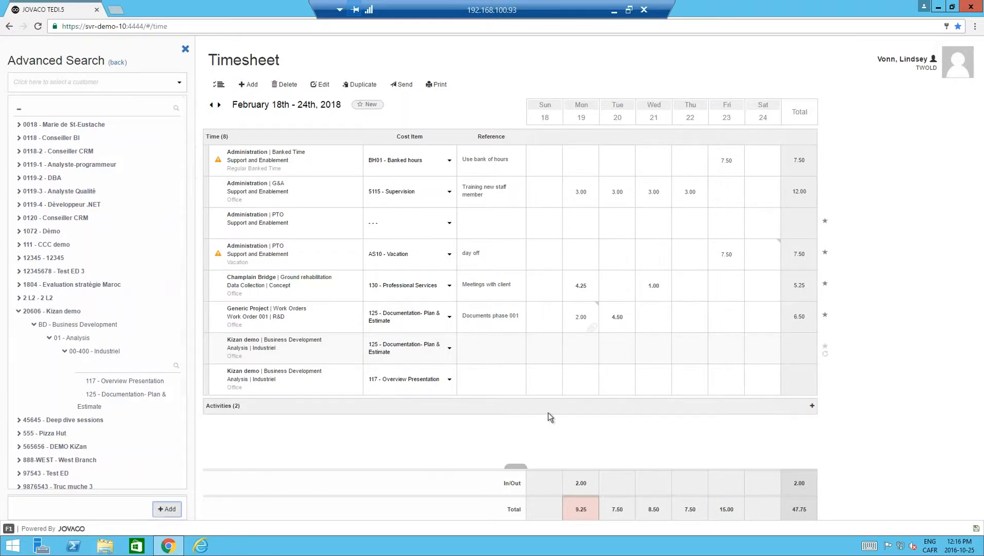
left_click(181, 49)
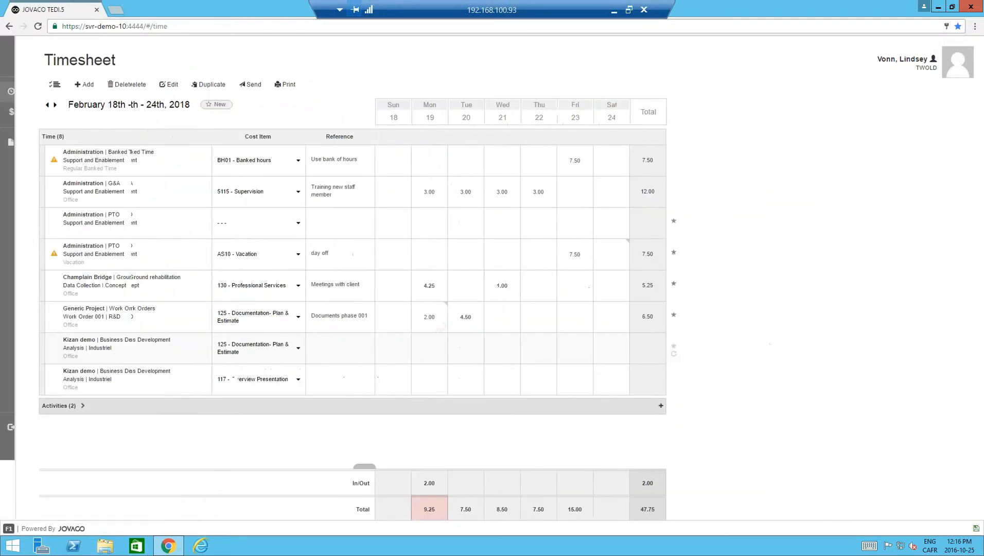
- Expand the Activities section and its Mairie de Longueuil (A-LOT 123) group to show the Design activity
left_click(79, 406)
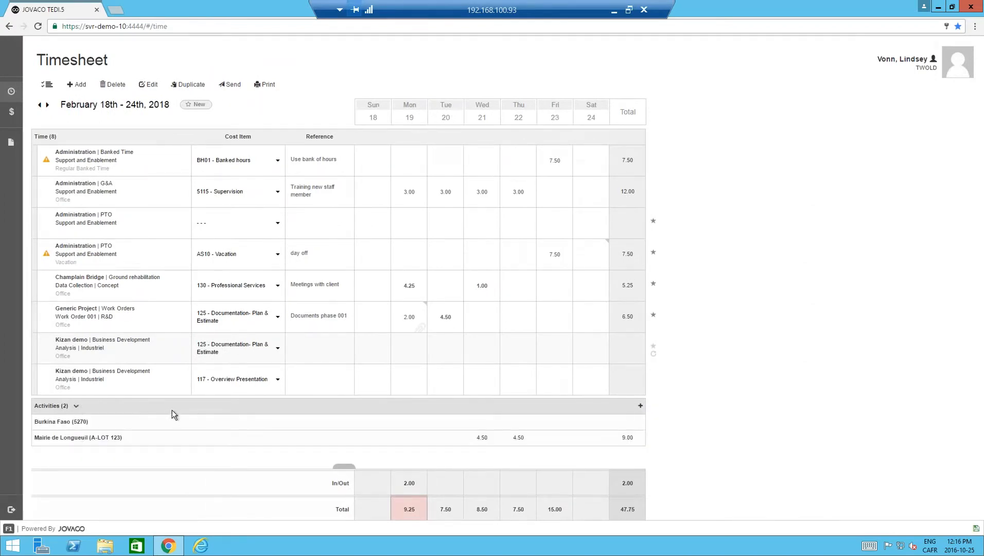
left_click(136, 436)
scroll(227, 383, "down", 1)
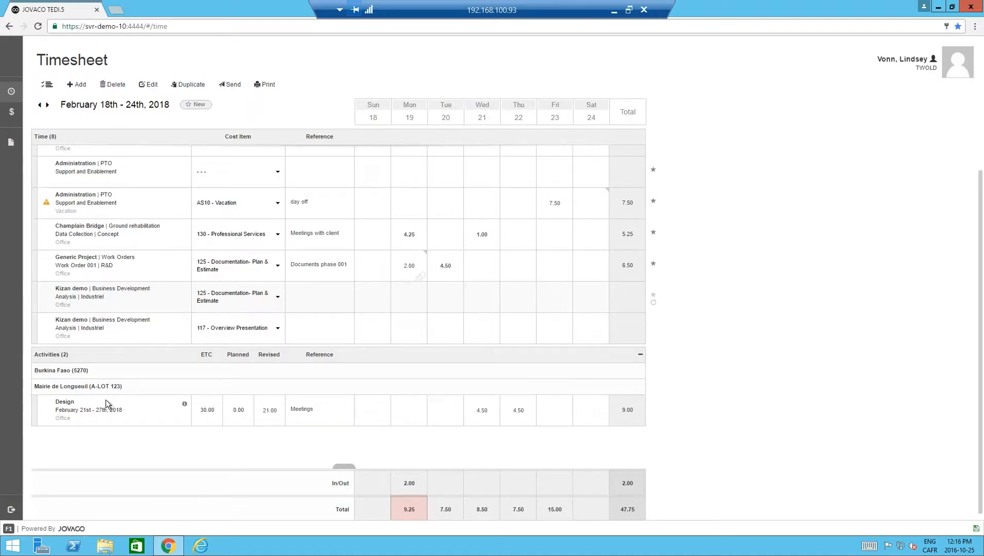
- Collapse the Activities and Time sections of the timesheet, and expand both again
left_click(83, 356)
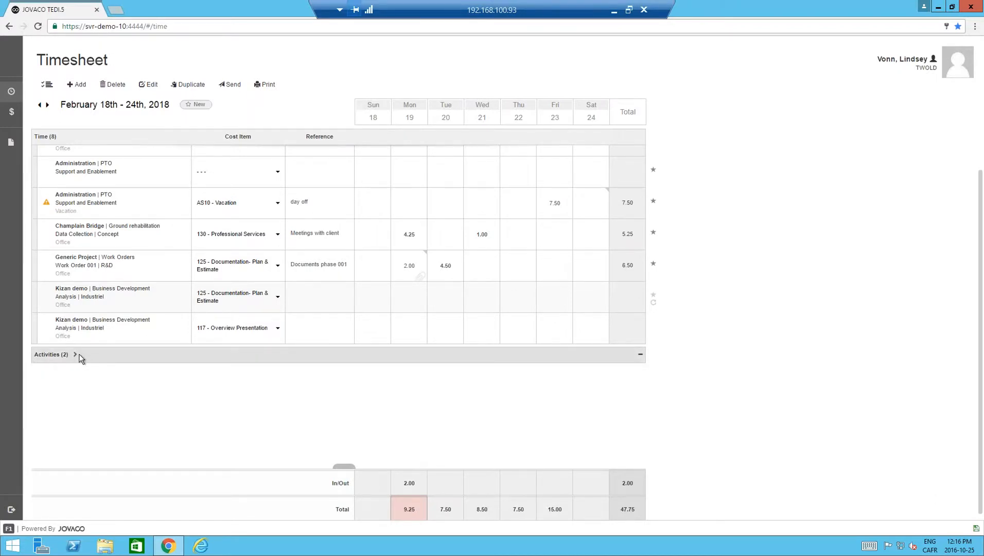
left_click(77, 137)
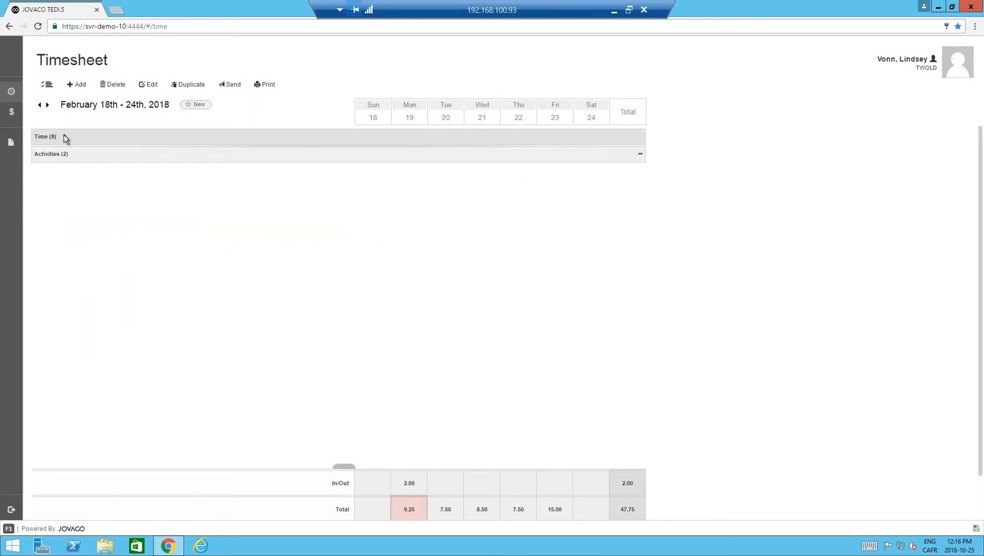
left_click(73, 138)
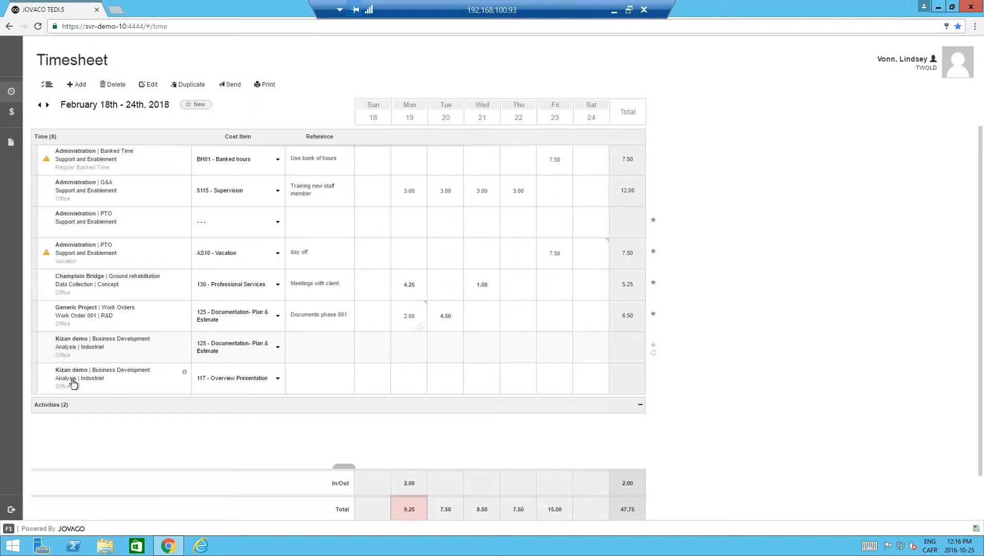
left_click(75, 405)
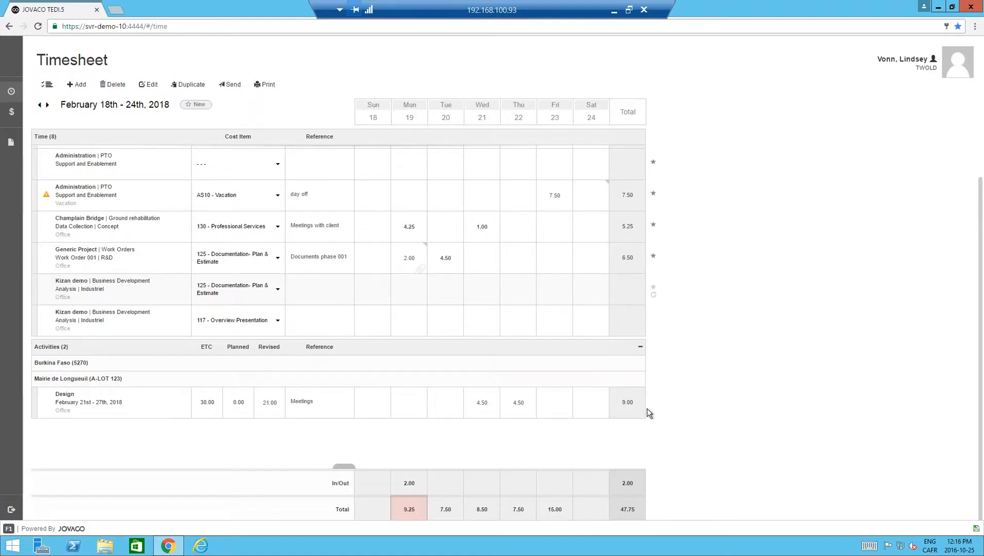
- Set the revised hours of the Design activity under Mairie de Longueuil to 30
left_click(268, 404)
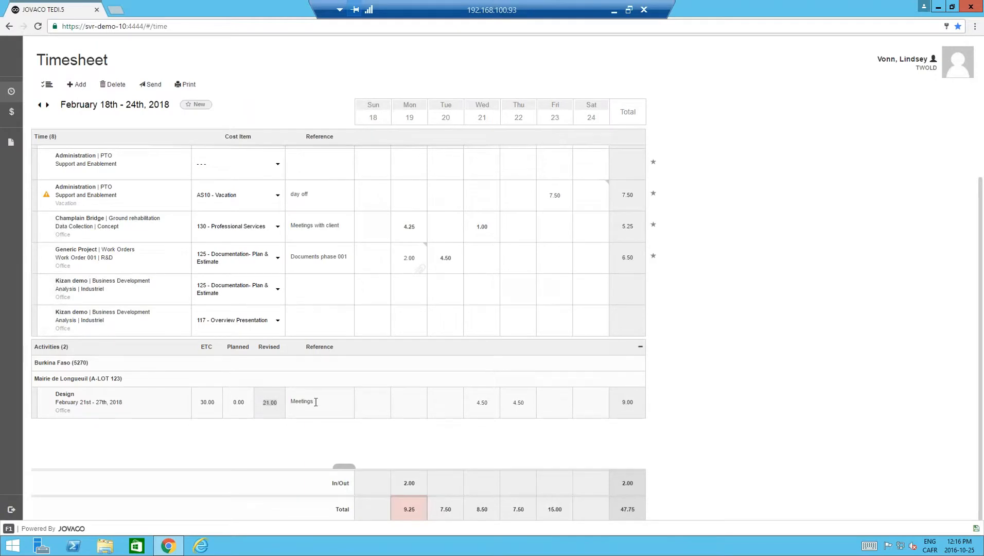
type("30")
key("Tab")
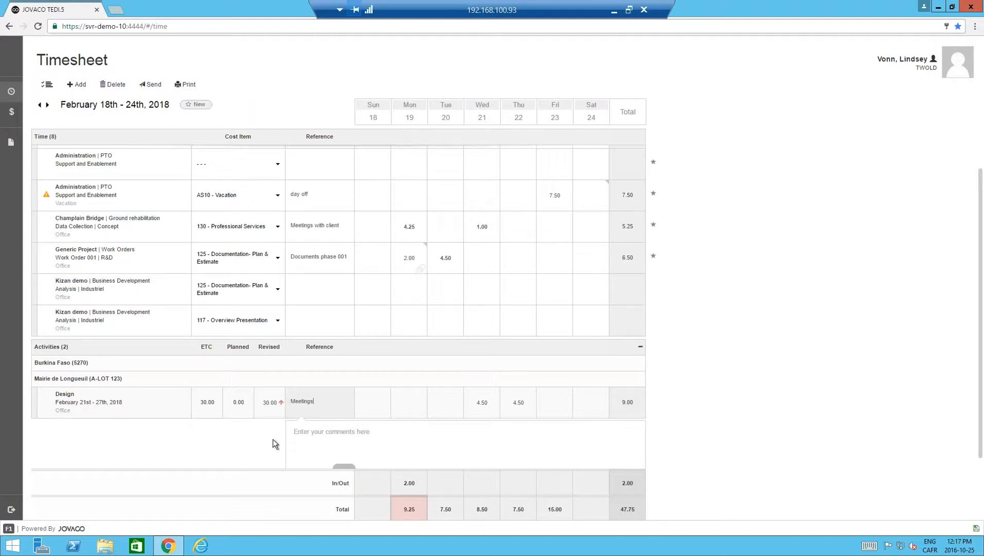
left_click(710, 381)
- Show the entry details for Saturday the 24th and the cost item choices on the Administration | G&A line
scroll(686, 387, "up", 2)
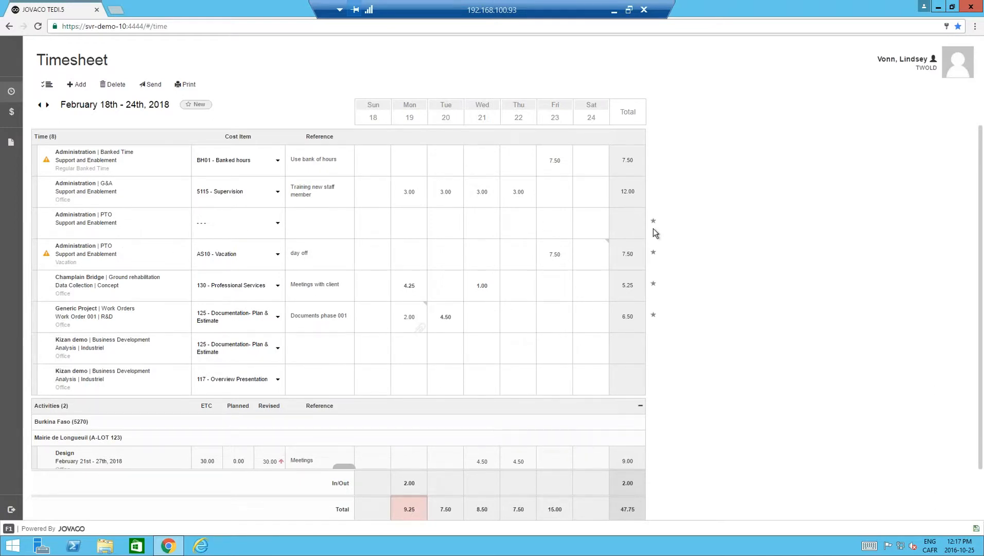
left_click(607, 194)
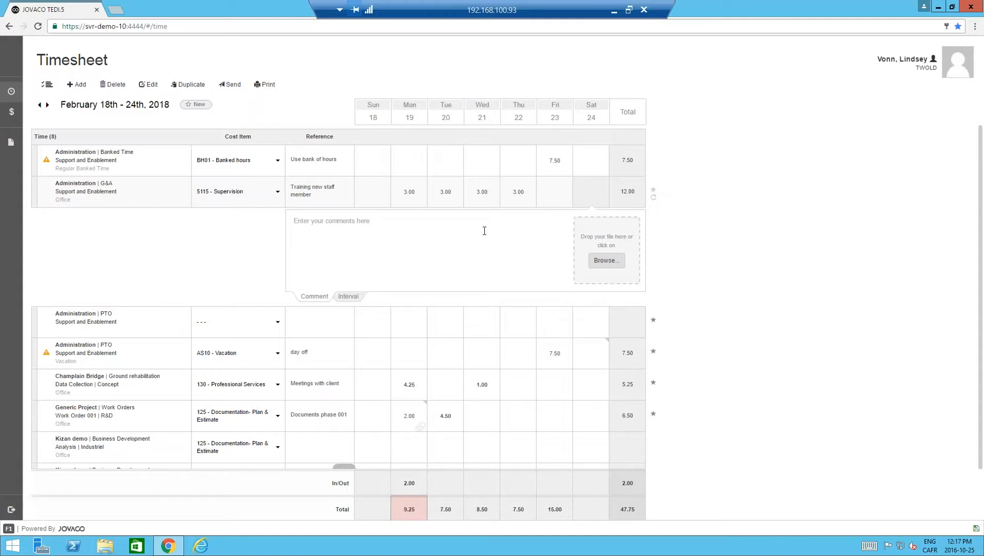
left_click(278, 192)
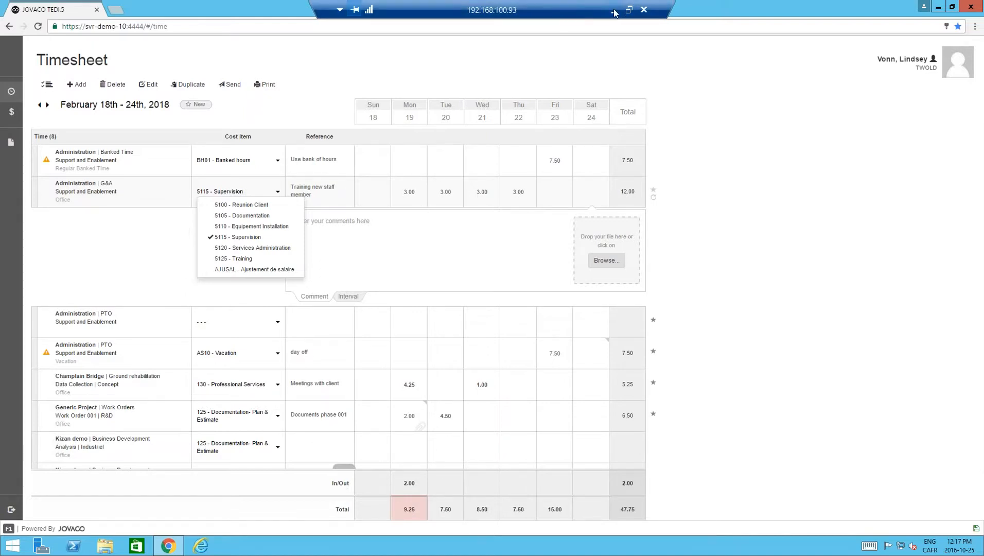
- Display the employee's hour, vacation and sick bank balances, and switch the interface to French and back to English
mouse_move(965, 75)
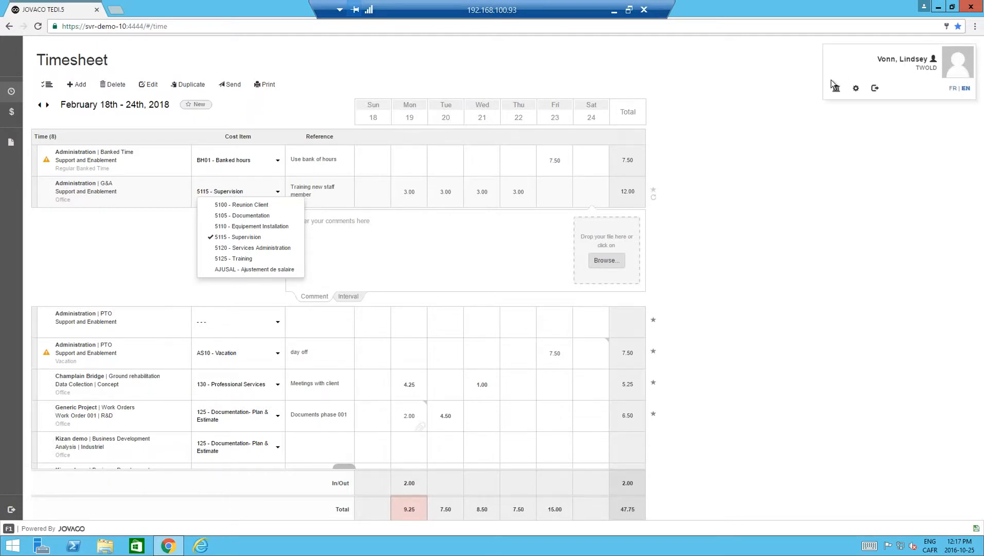
left_click(835, 94)
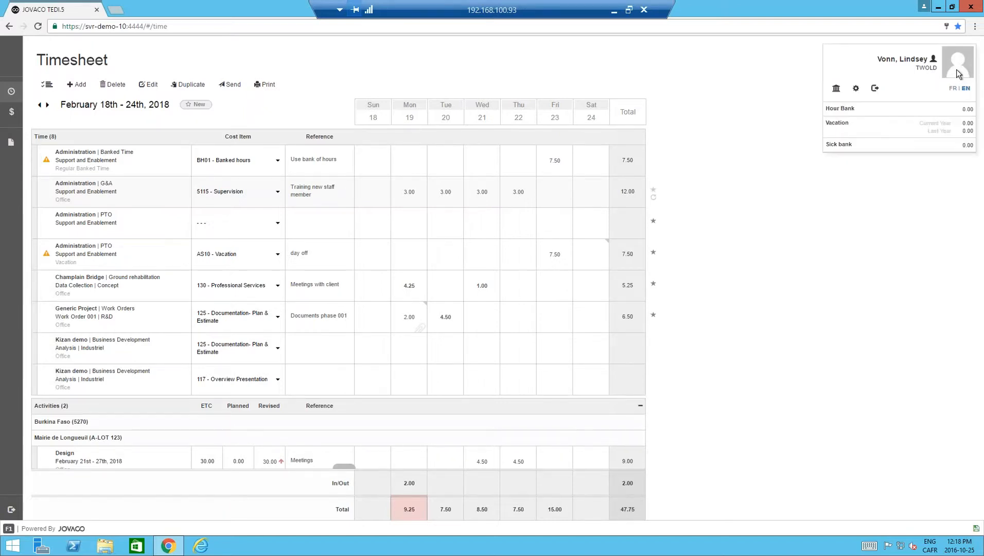
left_click(952, 88)
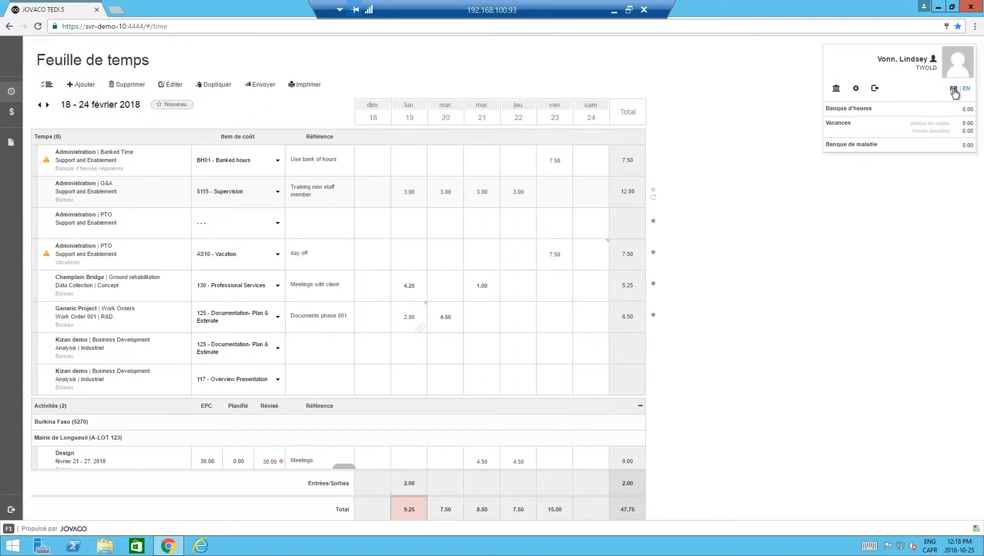
left_click(964, 88)
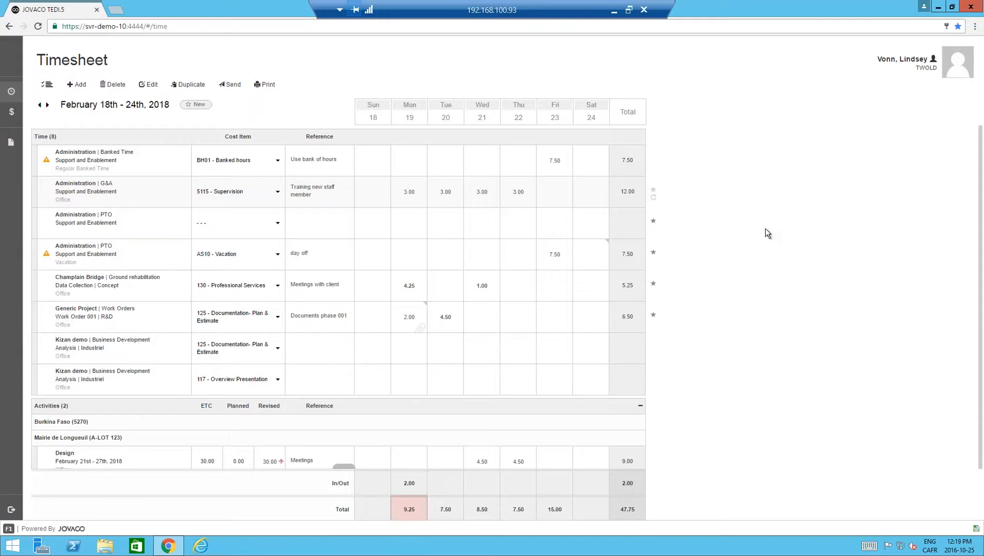
- Switch to the PowerPoint presentation and show slide 21, "New Expense Table"
left_click(614, 10)
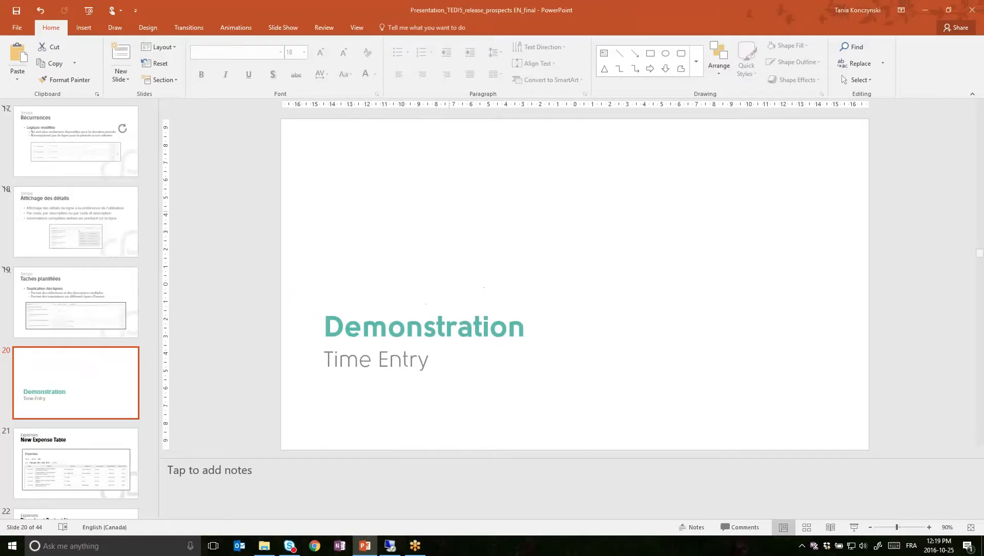
left_click(77, 453)
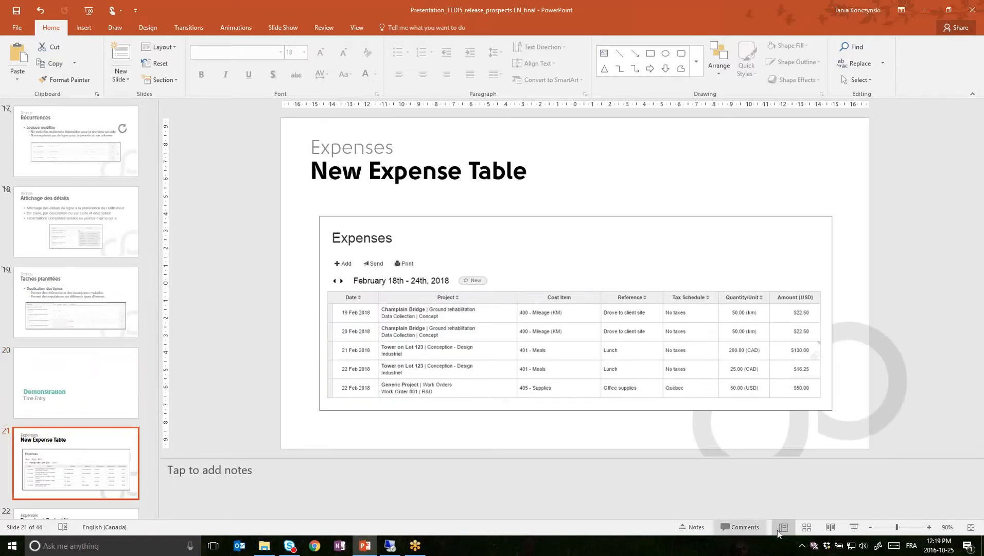
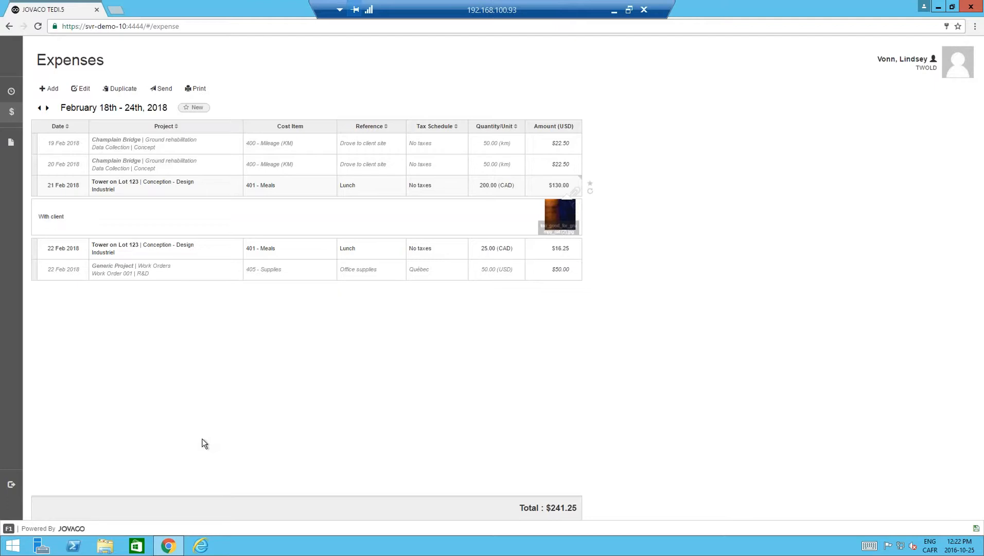
- Highlight the related mileage and meal lines in the expense table, and sort the expenses by quantity/unit
left_click(139, 148)
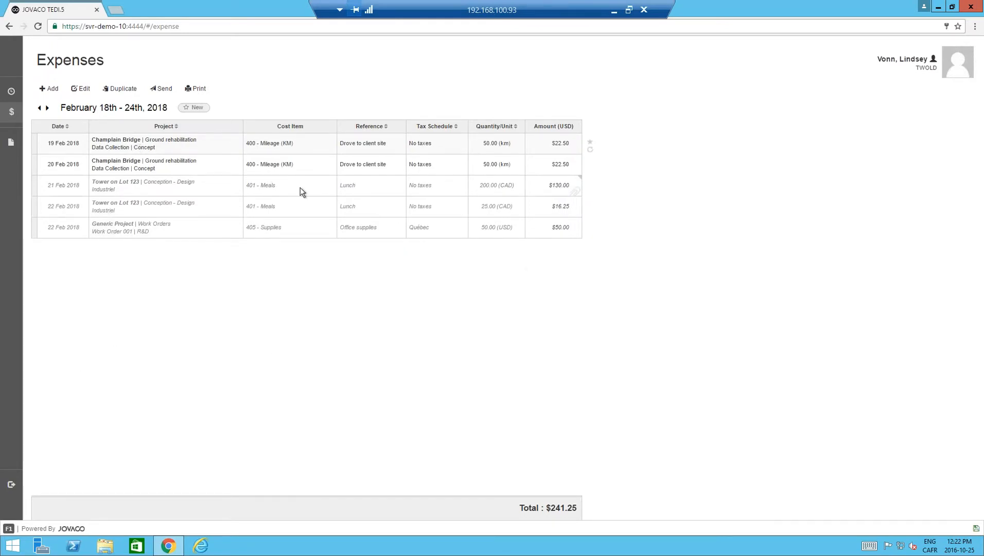
left_click(284, 189)
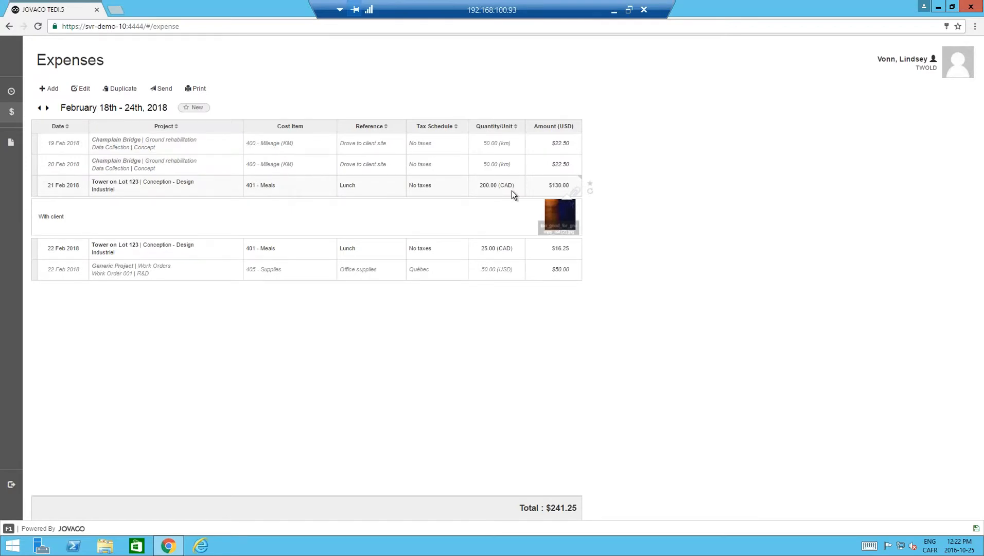
left_click(510, 144)
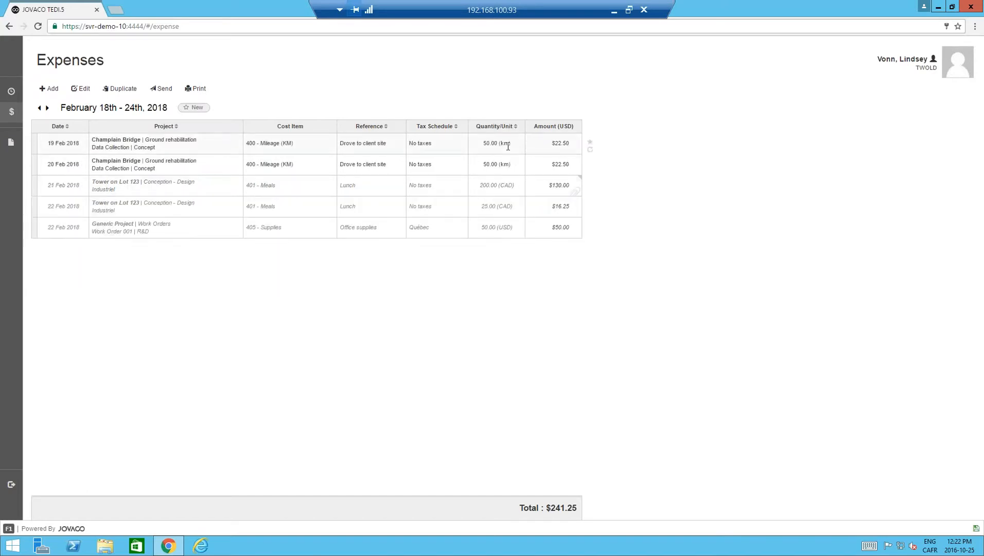
left_click(502, 126)
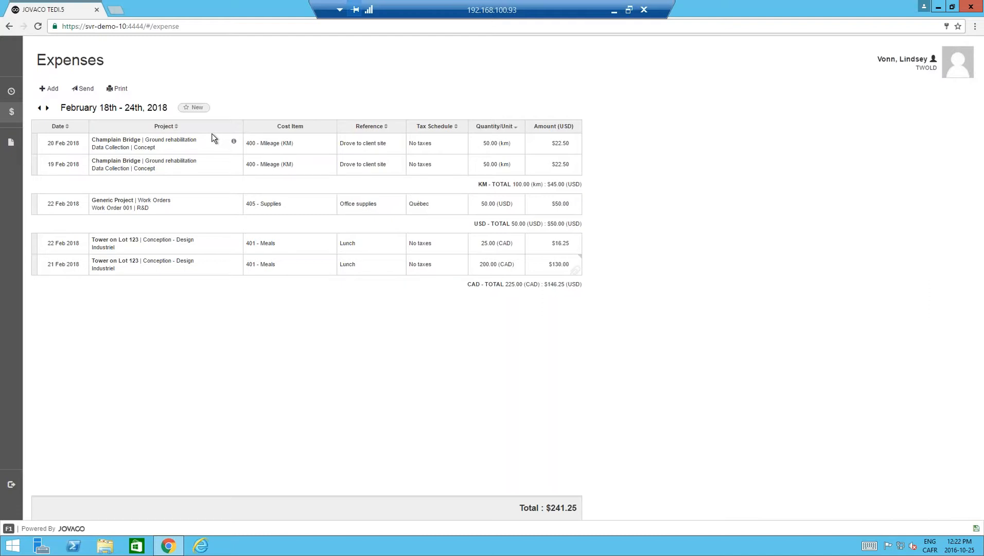
- Start a new expense for the timesheet's Kizan demo | Business Development project with cost item 402 - Parking, Taxi
left_click(39, 90)
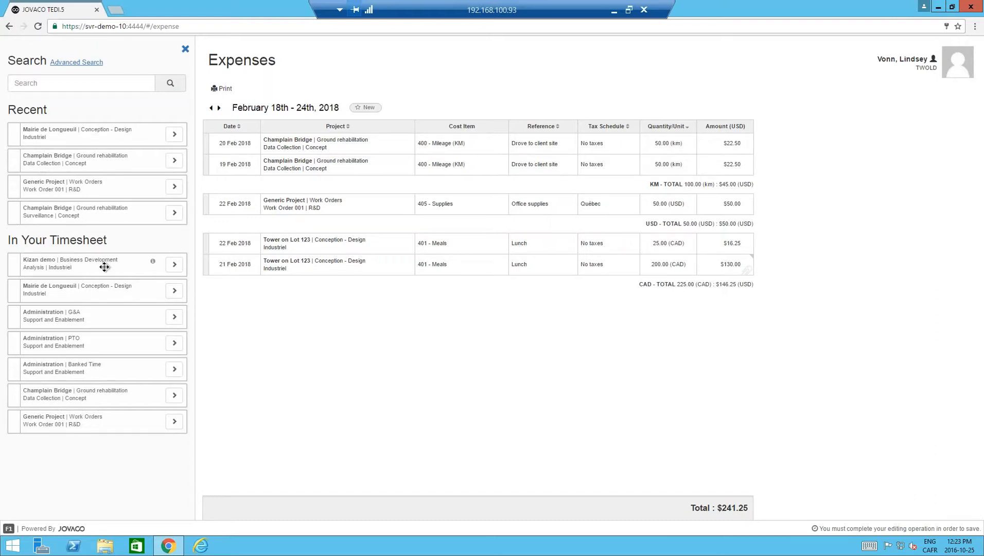
left_click(174, 264)
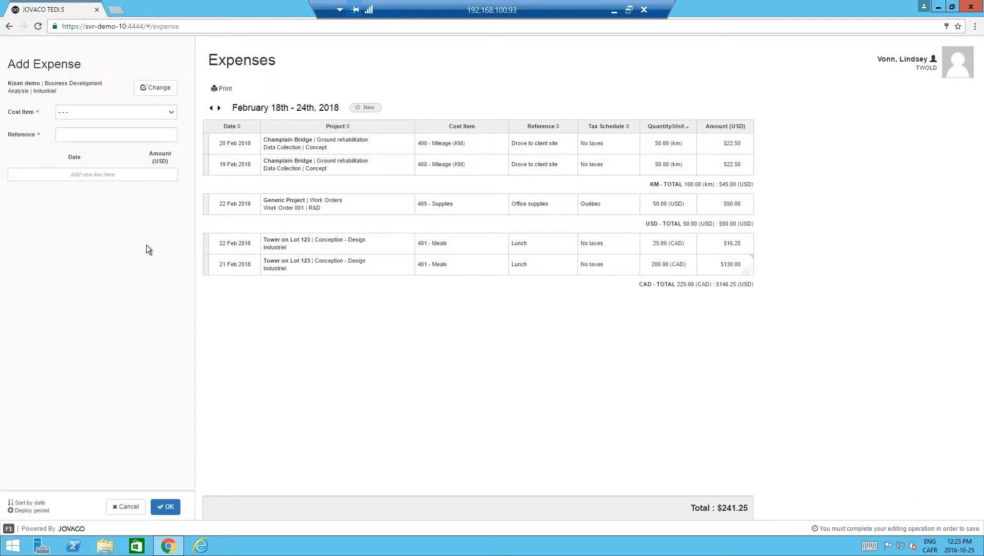
left_click(69, 113)
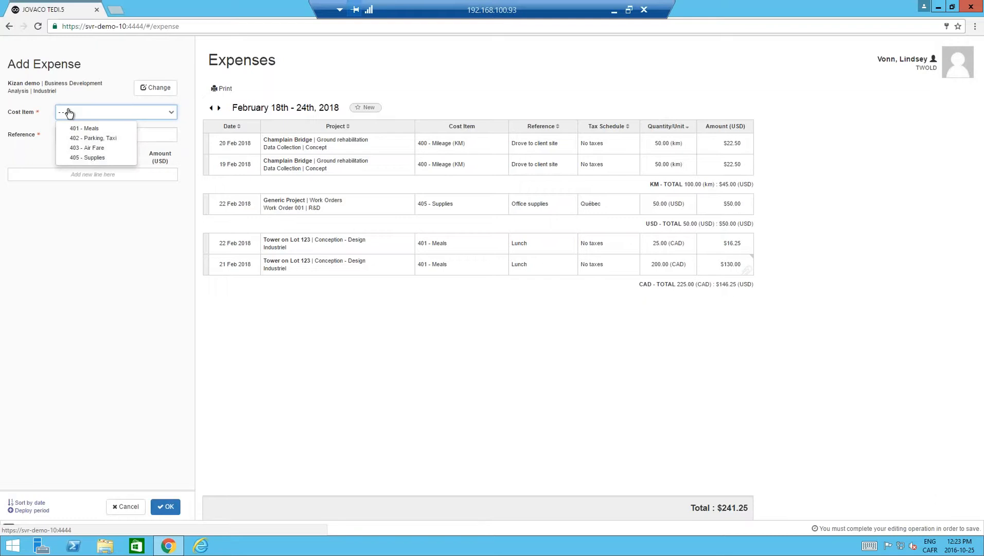
left_click(105, 138)
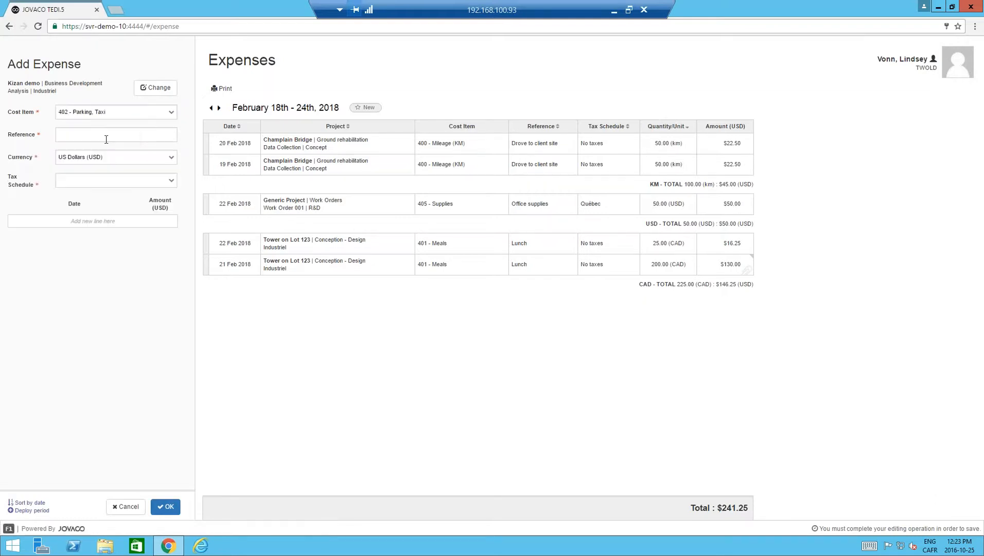
- Enter "Lunch with the client" as the expense reference, with US Dollars (USD) as currency and Québec as tax schedule
left_click(103, 133)
type("Lunch with the client")
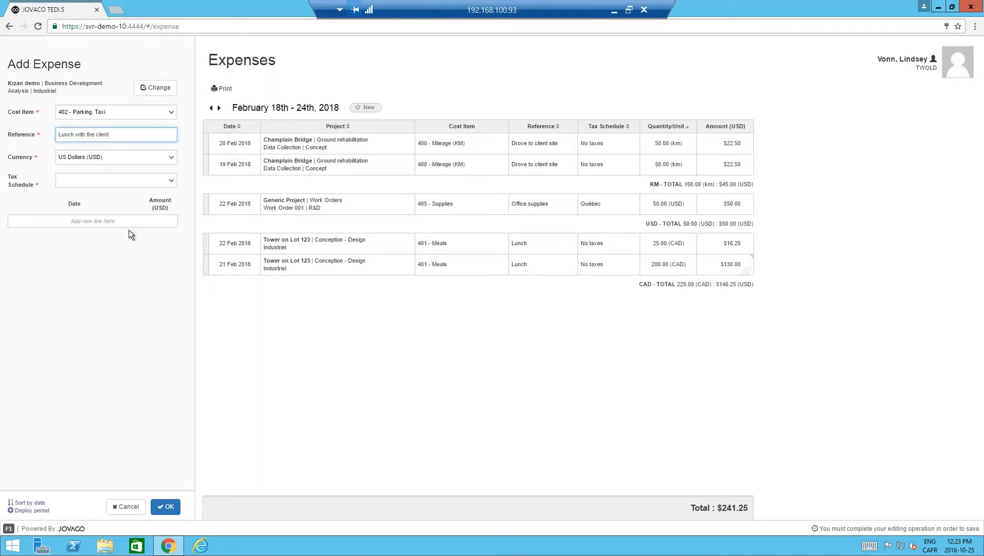
left_click(110, 164)
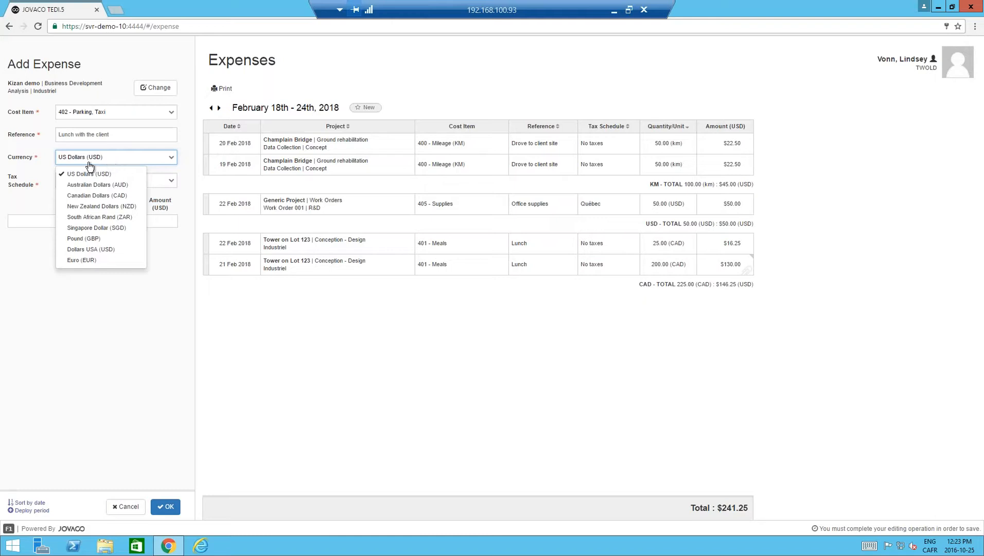
left_click(89, 163)
left_click(78, 180)
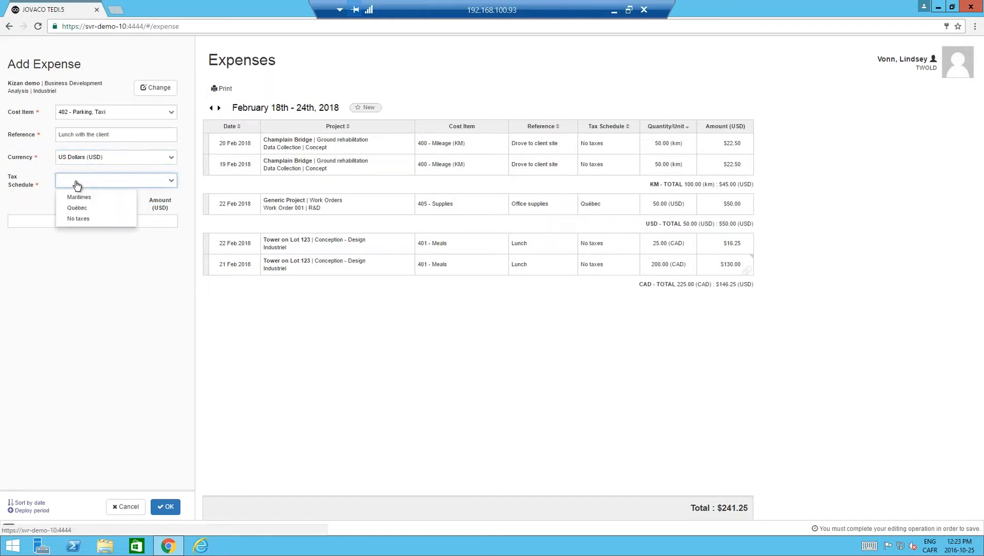
left_click(94, 208)
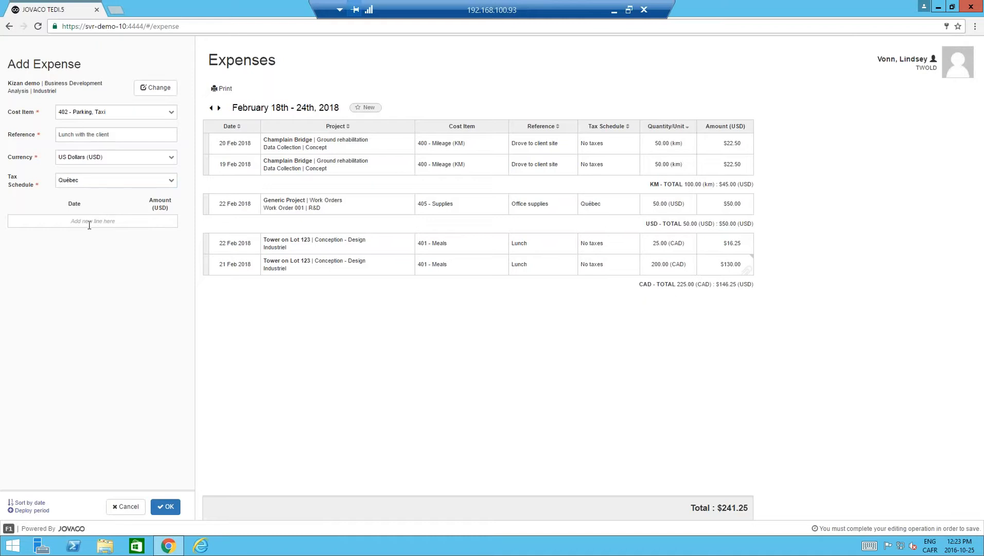
- Add an expense line dated February 20, 2018 with an amount of 50.00 and save the expense
left_click(91, 221)
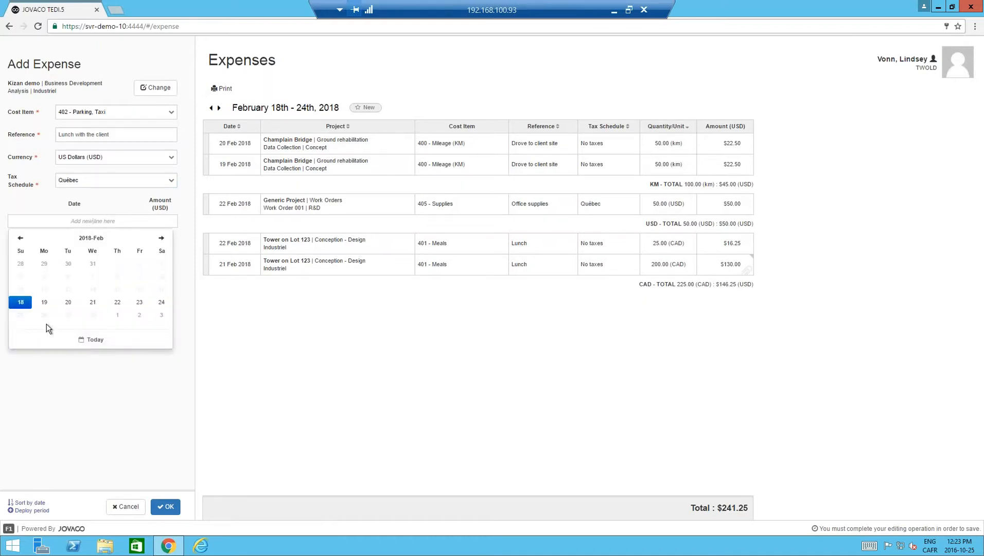
left_click(70, 302)
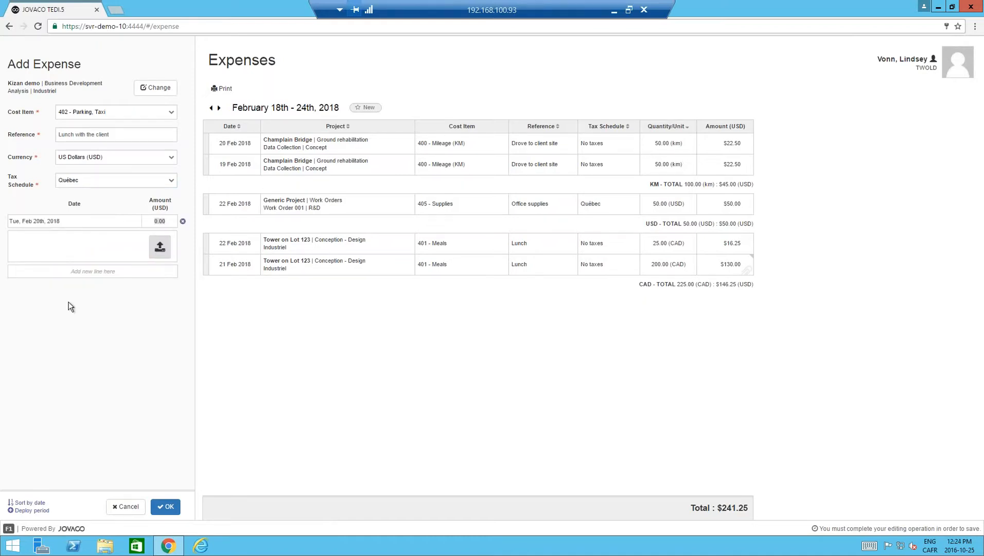
type("50.00")
left_click(165, 506)
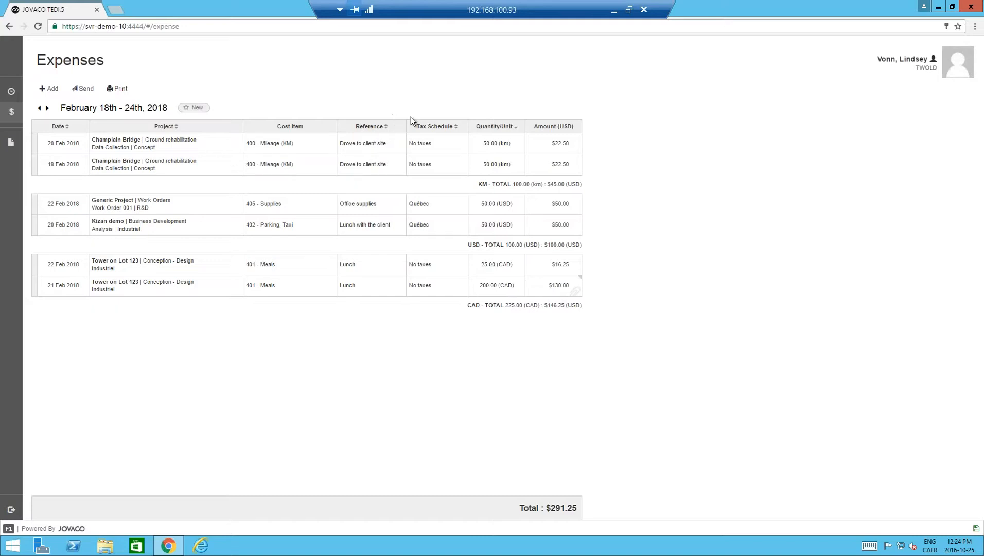
- Switch to the PowerPoint presentation and run the slide show from slide 31, "Sneak Peek Approvals", through to the slide on the enlarged "Time" section
left_click(614, 10)
scroll(82, 427, "down", 5)
scroll(93, 399, "down", 5)
left_click(90, 308)
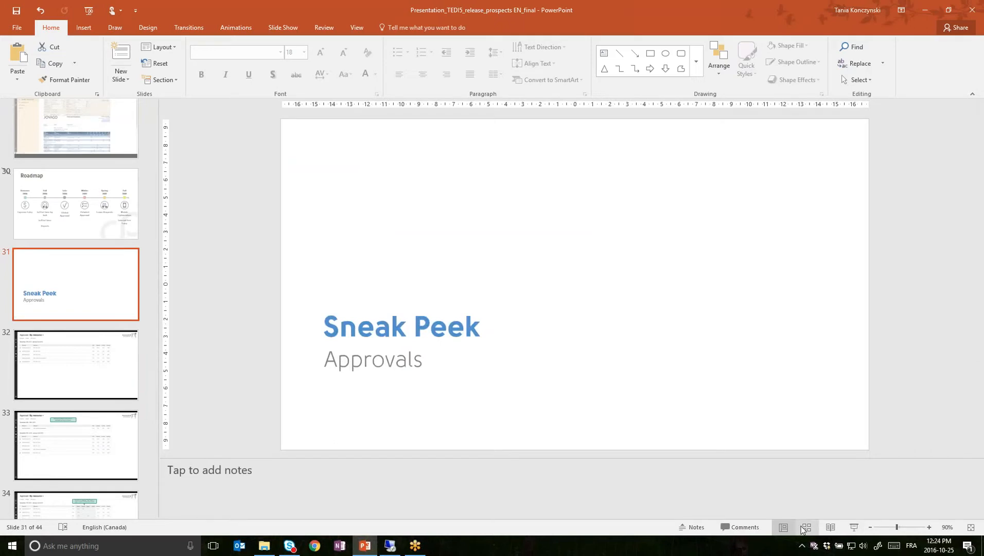
left_click(853, 527)
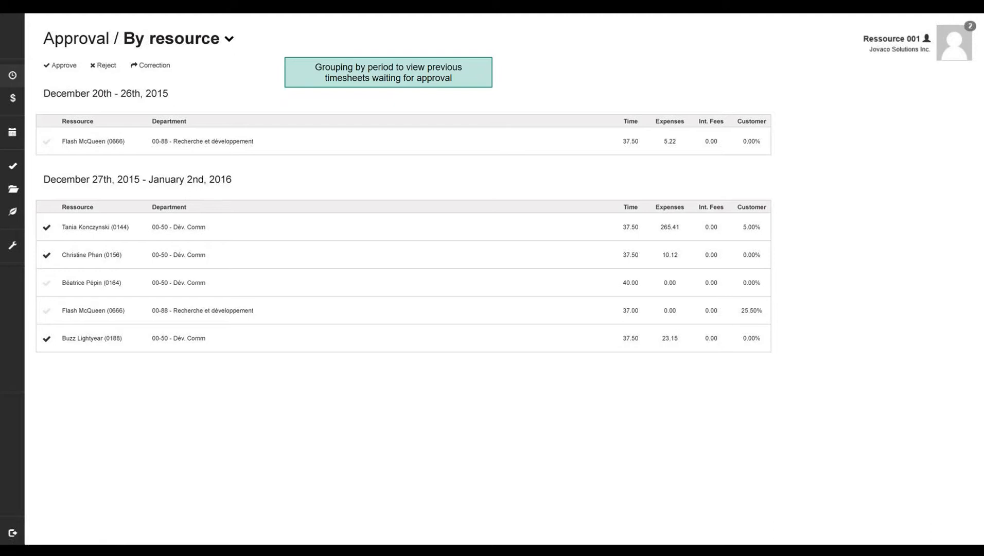
key("Right")
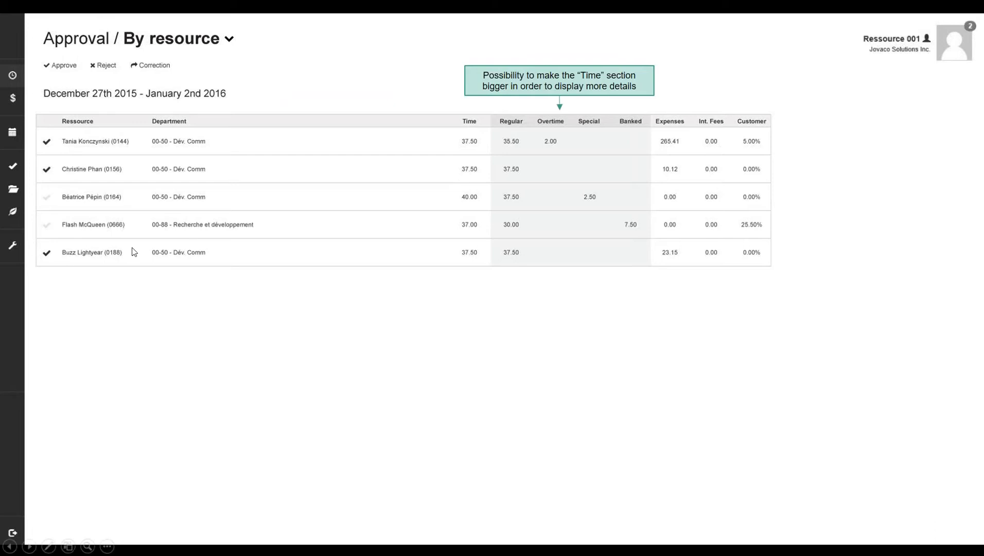